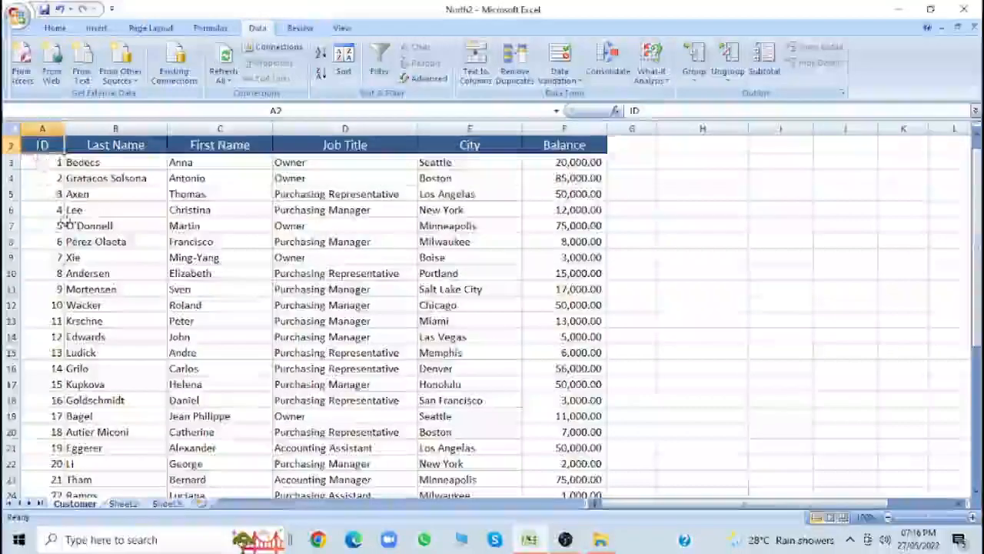
Examine the customer table's columns, following the Balance column down to the last record and back to the top
left_click(50, 164)
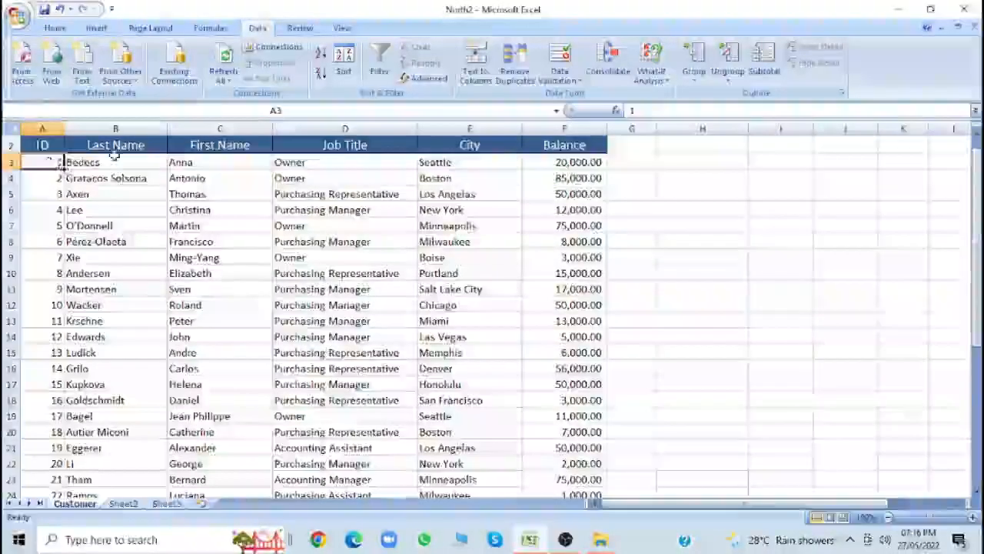
left_click(170, 178)
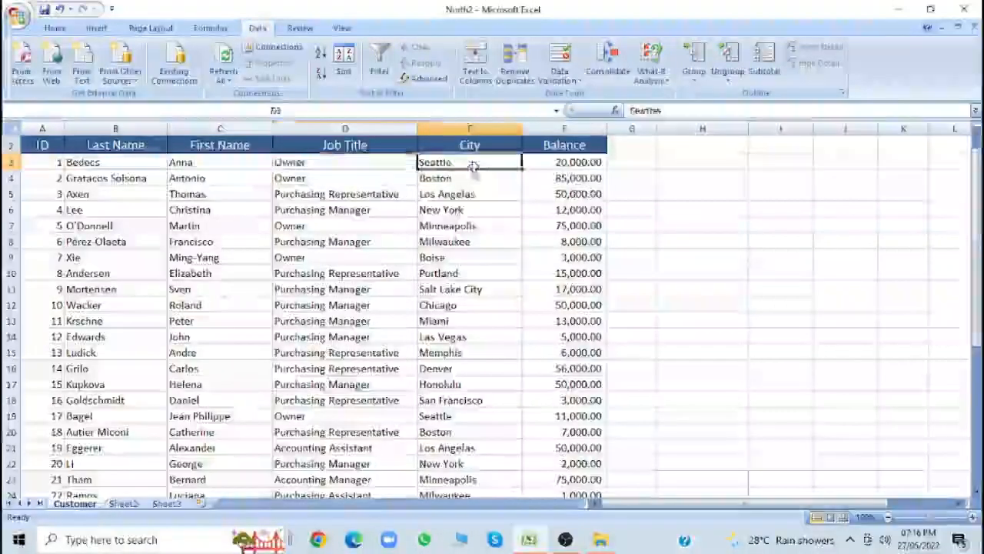
left_click(582, 165)
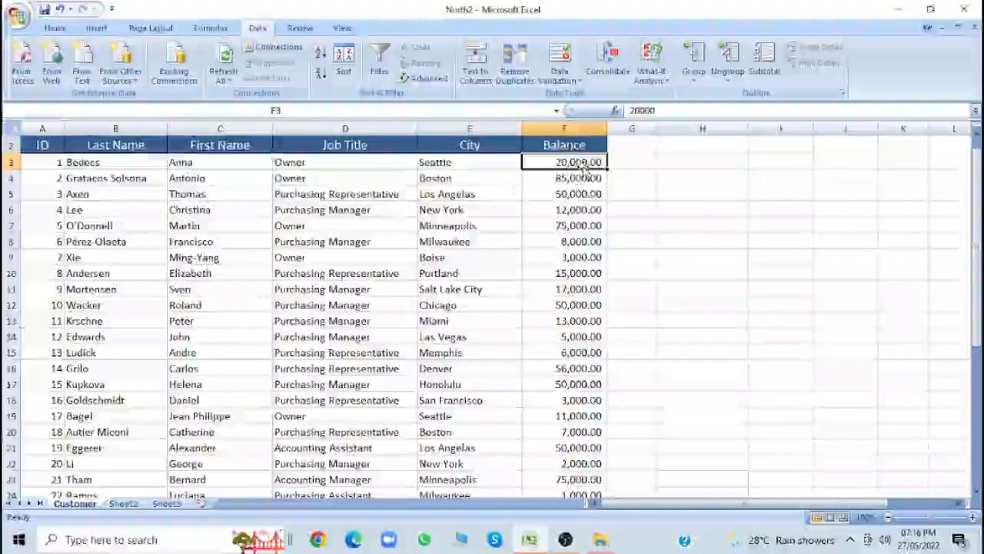
key("Return")
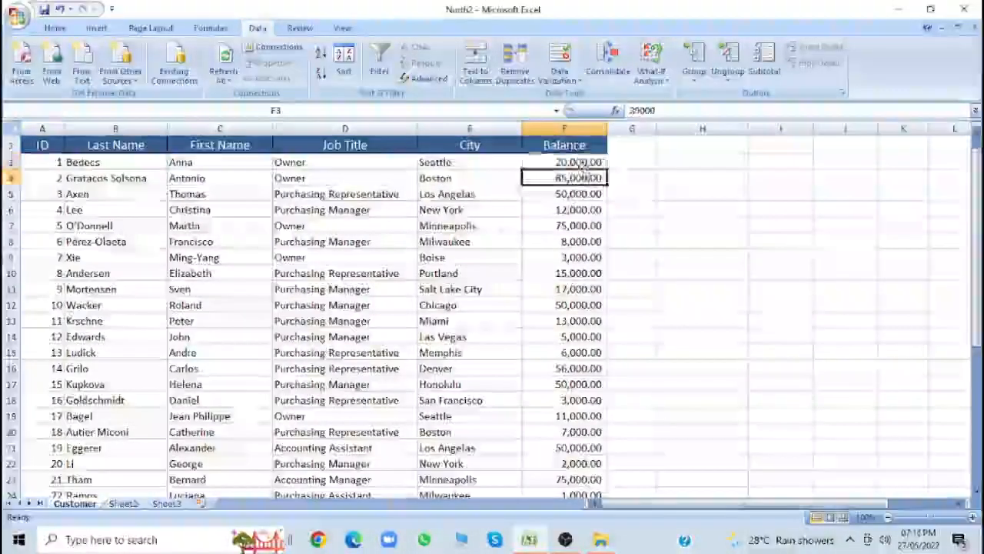
key("Return")
key("Return")
key("Return")
key("Return")
key("Return")
key("Return")
key("Return")
key("Return")
key("Return")
key("Return")
key("Return")
key("Return")
key("Return")
key("Return")
key("Return")
key("Return")
key("Return")
key("Return")
key("Return")
key("Return")
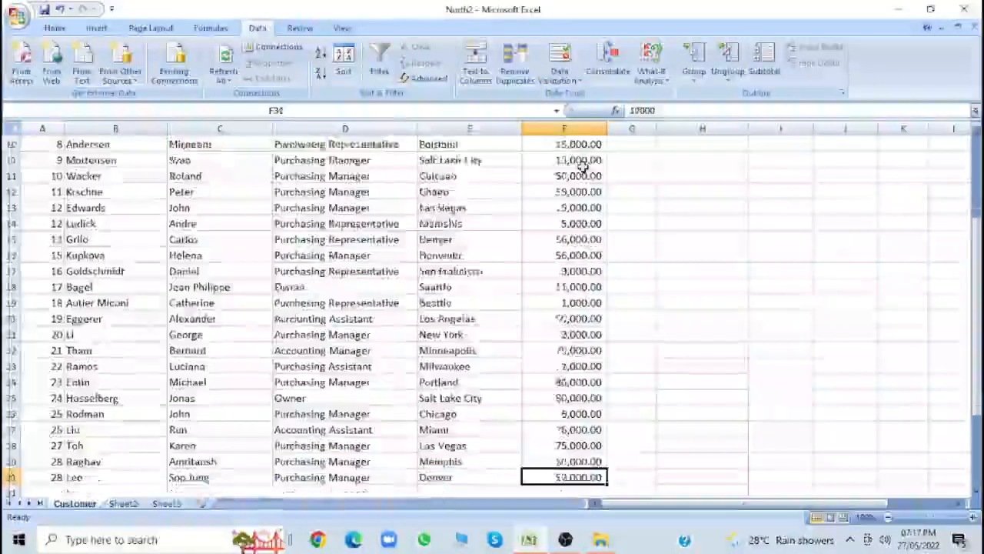
key("Down")
key("Down")
key("Up")
key("Up")
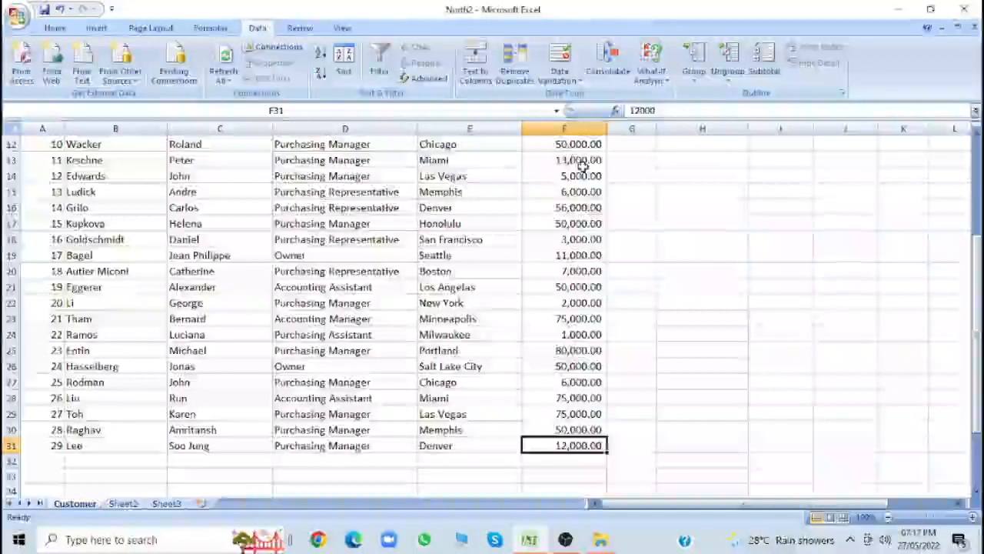
key("Up")
key("Up")
key("Up")
key("Up")
key("Up")
key("Up")
key("Up")
key("Up")
key("Up")
key("Up")
key("Up")
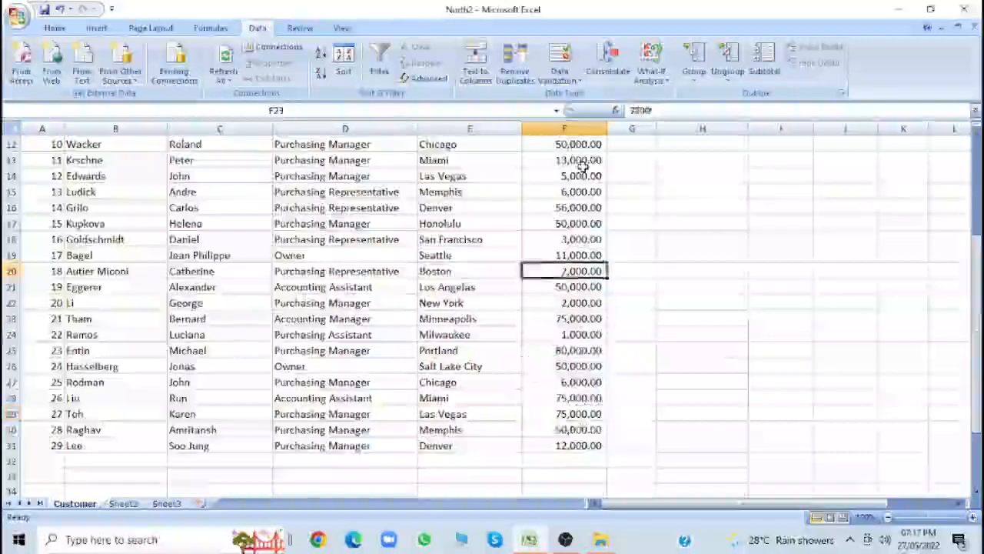
key("Up")
key("Up")
key("Up")
key("Up")
key("Up")
key("Up")
key("Up")
key("Up")
key("Up")
key("Up")
key("Up")
key("Up")
key("Up")
key("Up")
key("Up")
key("Up")
key("Up")
key("Up")
key("Up")
Look through the First Name column of the customer table and return to its first record
key("Left")
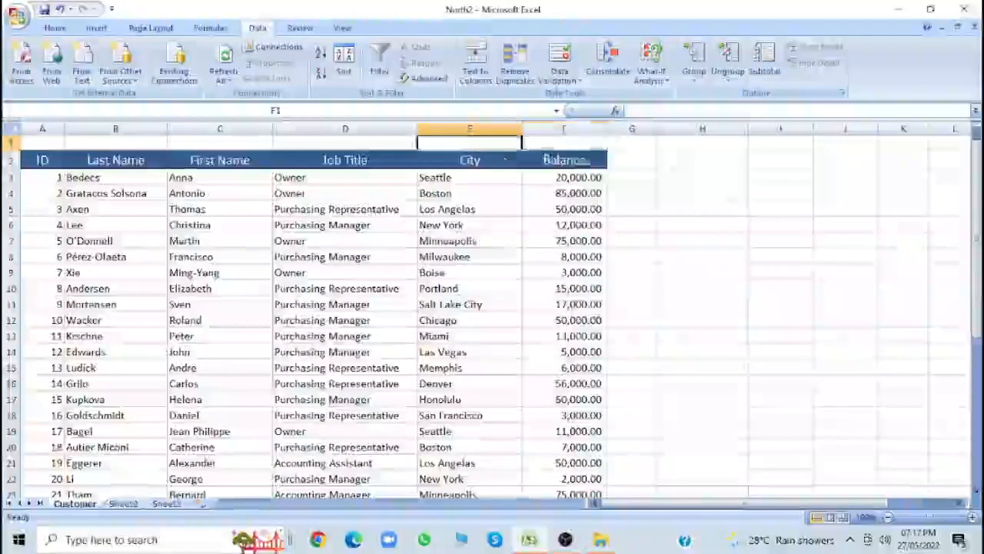
key("Left")
key("Left")
key("Left")
key("Down")
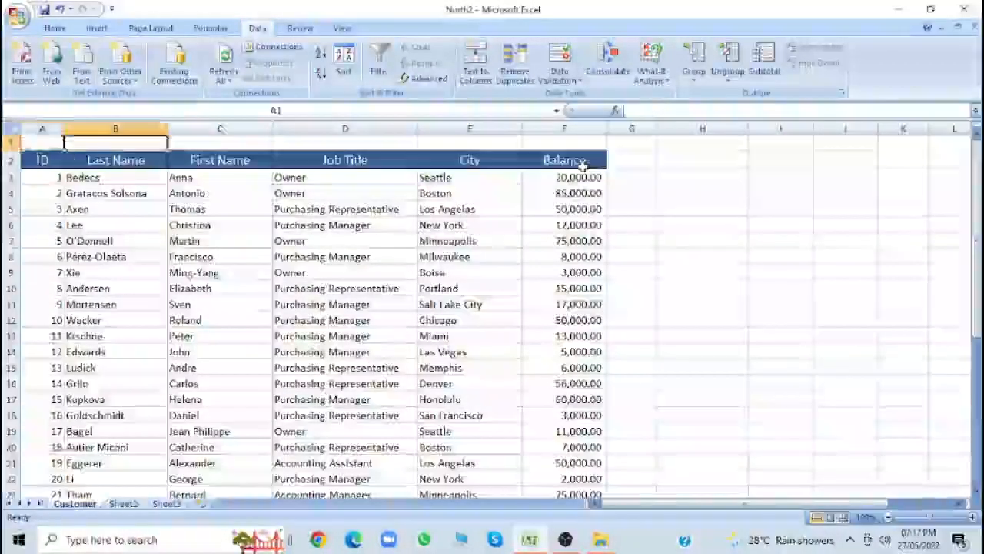
key("Right")
key("Down")
key("Down")
key("Down")
key("Down")
key("Down")
key("Down")
key("Down")
key("Down")
key("Down")
key("Down")
key("Down")
key("Down")
key("Down")
key("Down")
key("Down")
key("Down")
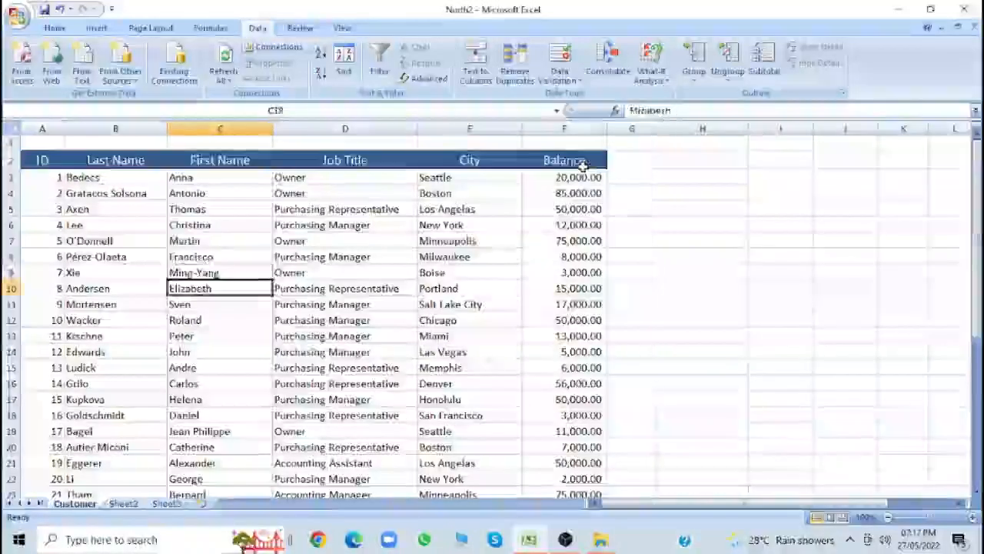
key("Down")
key("Down")
key("Down")
key("Down")
key("Down")
key("Down")
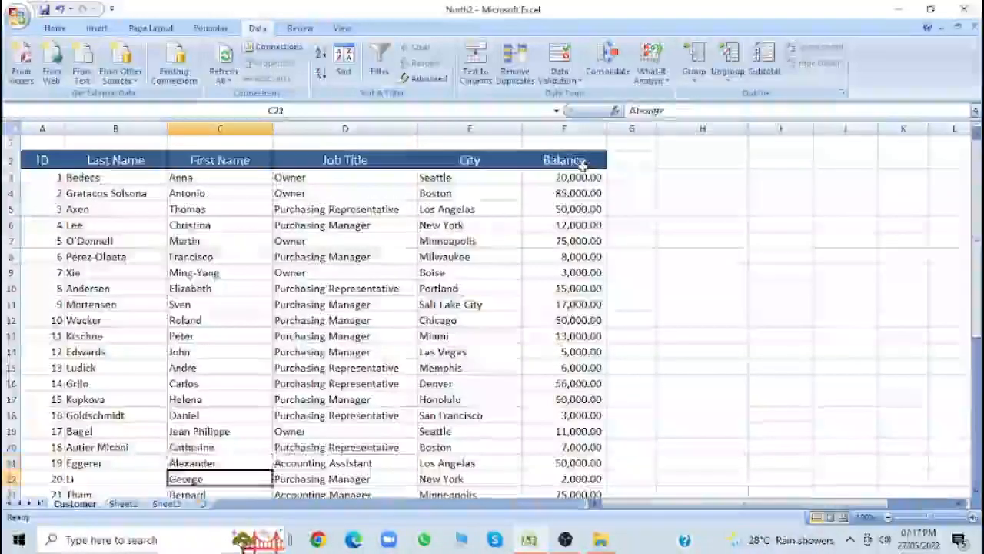
key("Up")
key("Up")
key("Up")
key("Up")
key("Up")
key("Up")
key("Up")
key("Up")
key("Up")
key("Up")
key("Up")
key("Up")
key("Up")
key("Up")
key("Up")
key("Up")
key("Up")
key("Up")
key("Up")
key("Up")
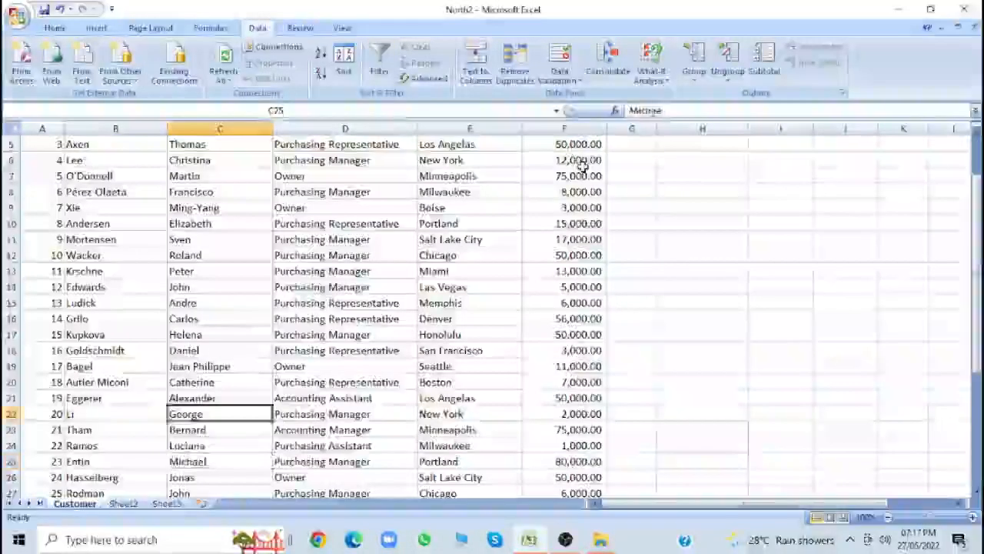
key("Down")
key("Down")
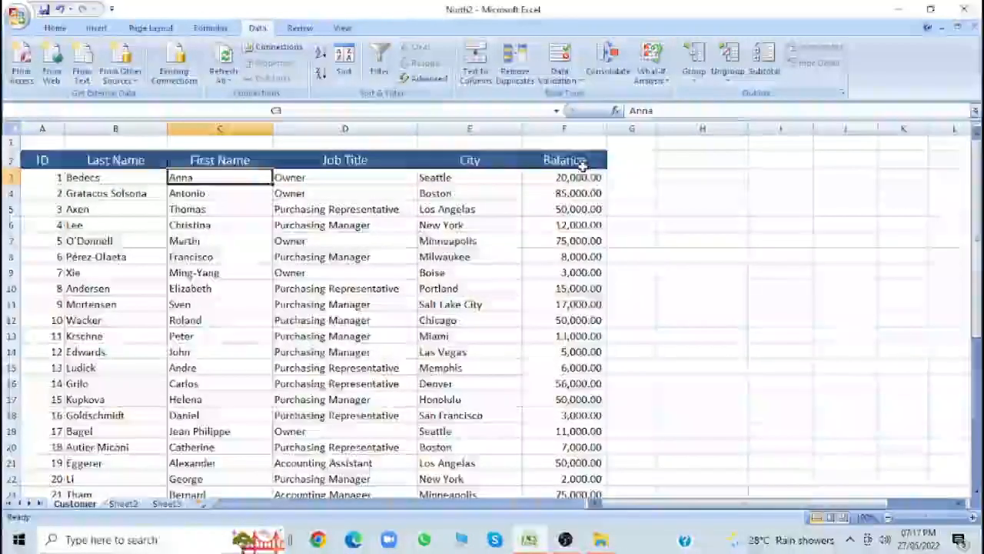
Examine the first record's fields and compare the City and Balance entries of the Boston and Portland customers
key("Left")
key("Left")
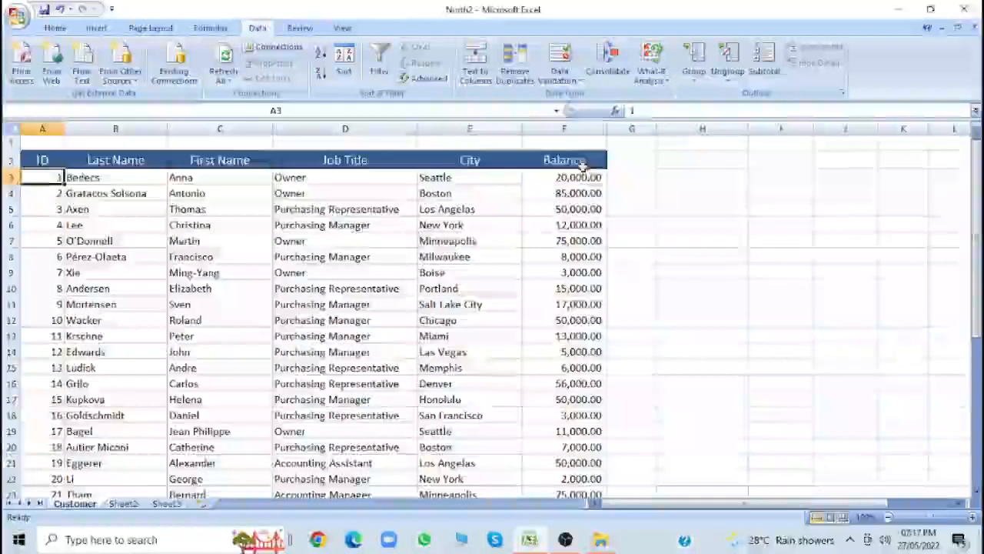
key("Right")
key("Right")
key("Right")
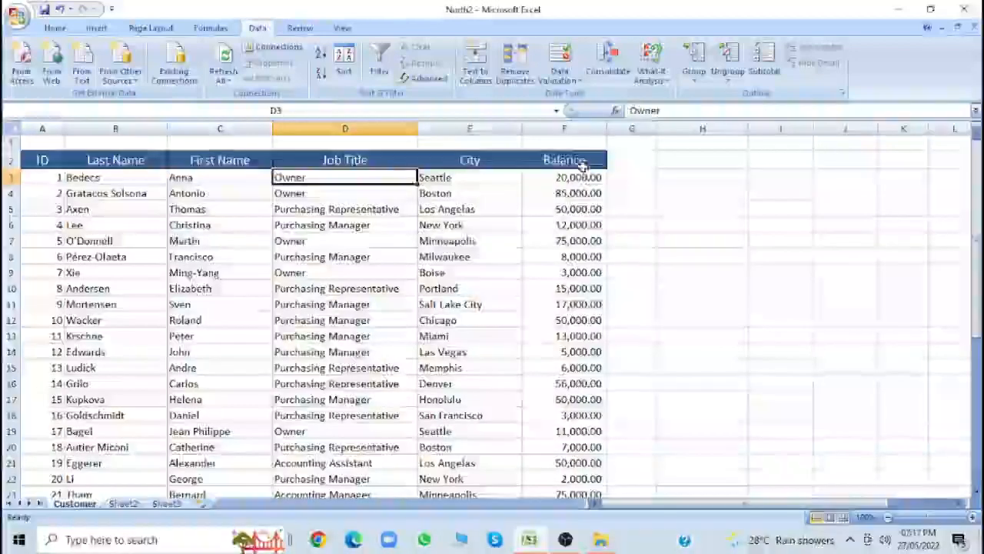
left_click(544, 177)
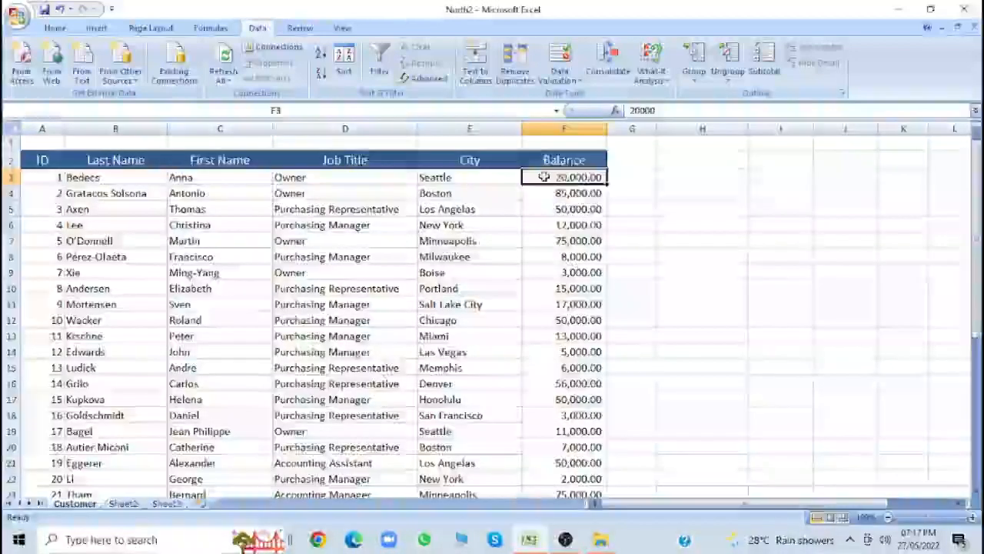
left_click(672, 161)
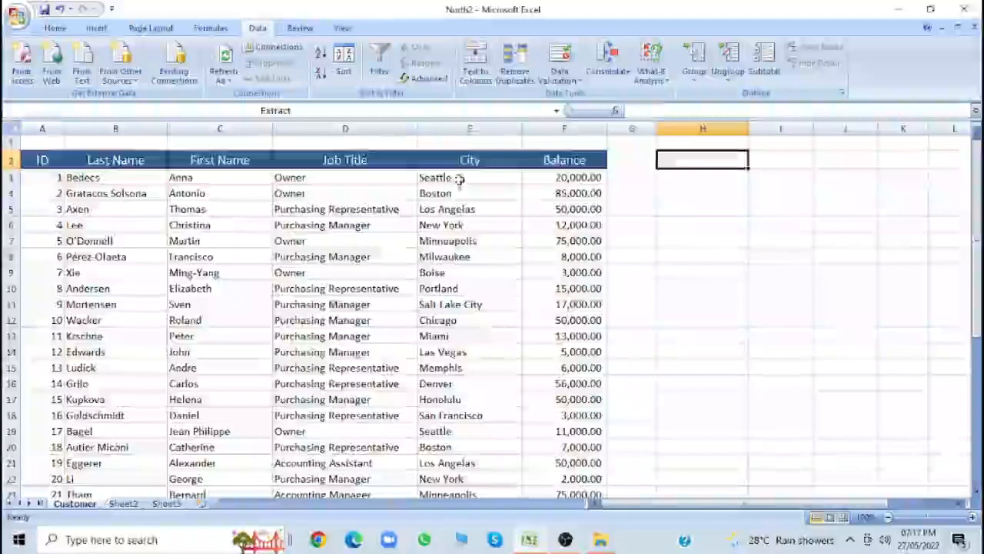
left_click(445, 197)
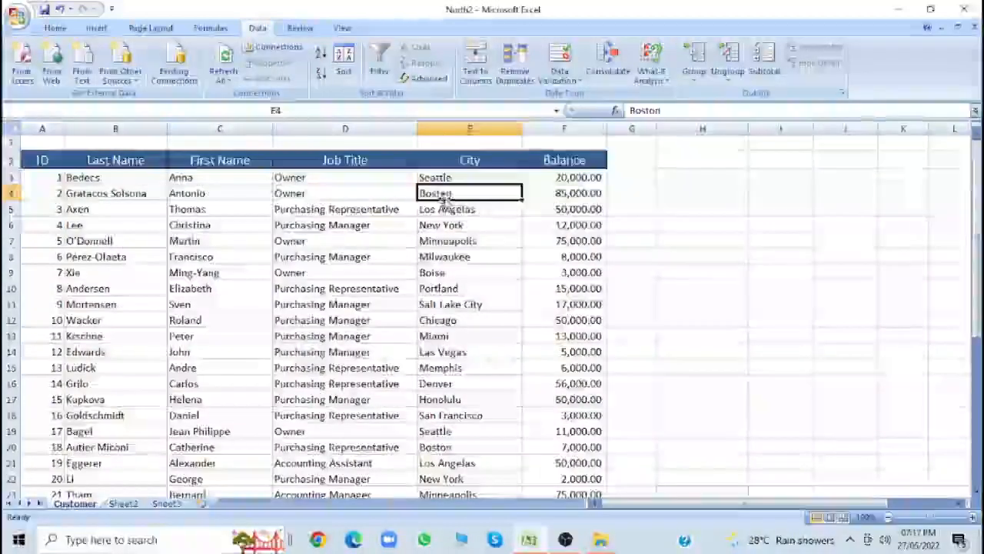
left_click(539, 193)
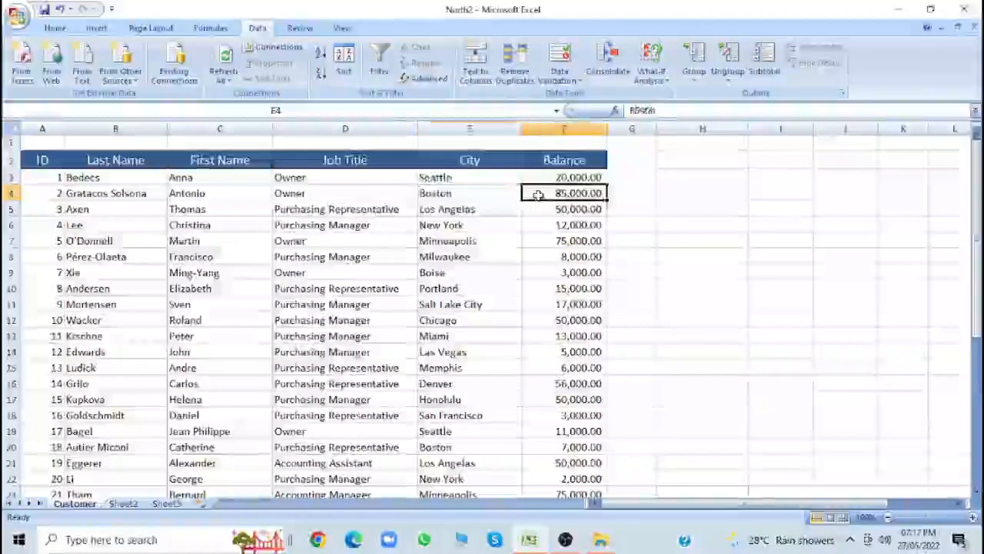
left_click(440, 290)
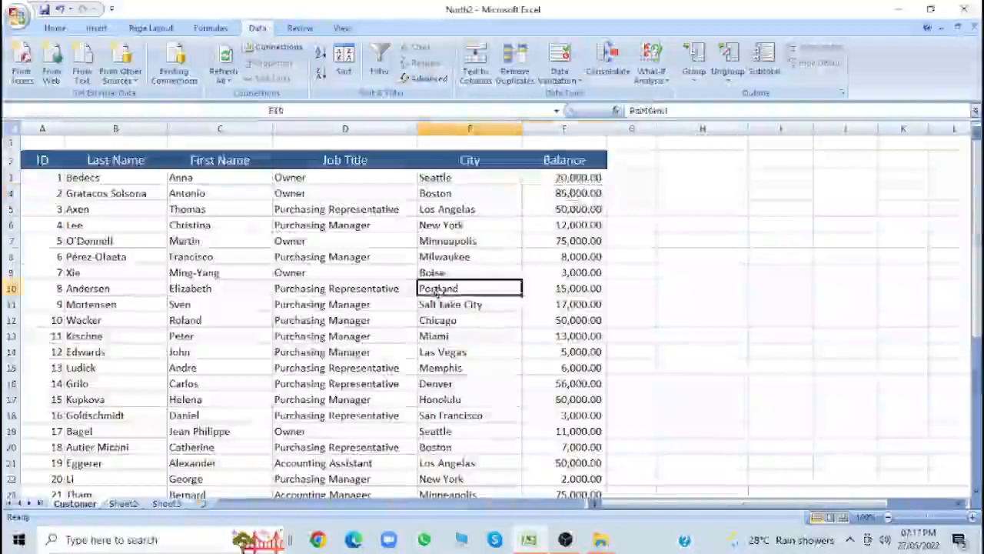
left_click(577, 289)
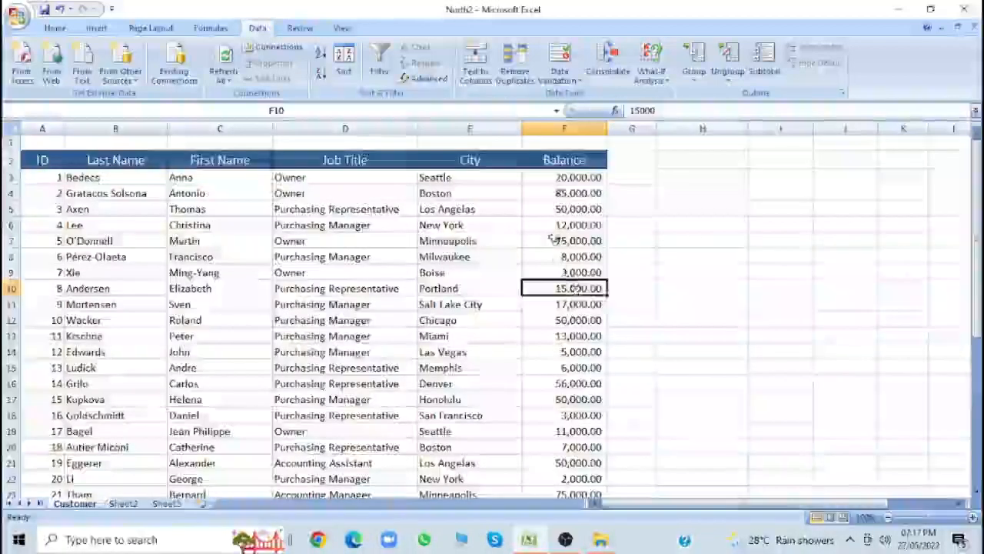
left_click(436, 197)
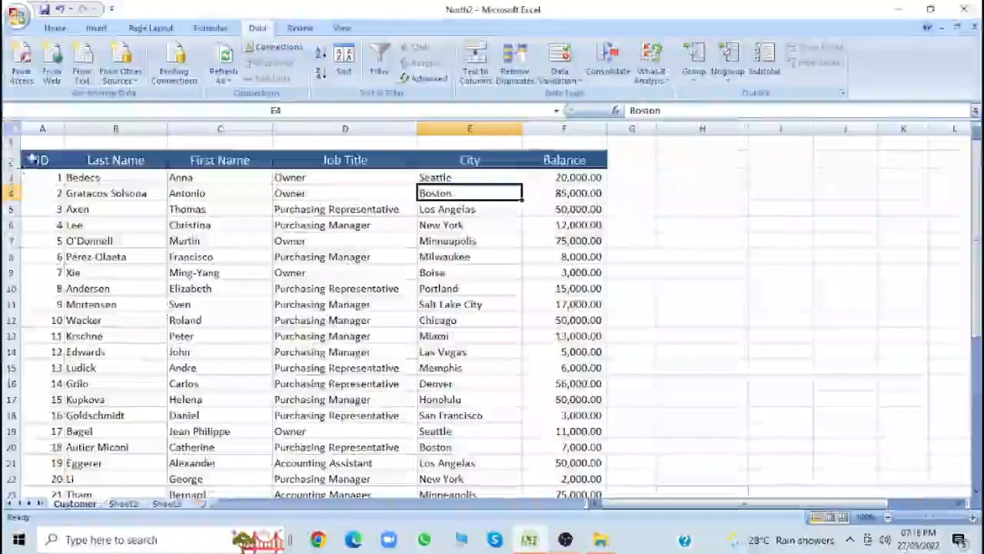
Copy the table's header row A2:F2 to A33, below the last customer record
left_click_drag(38, 159, 554, 160)
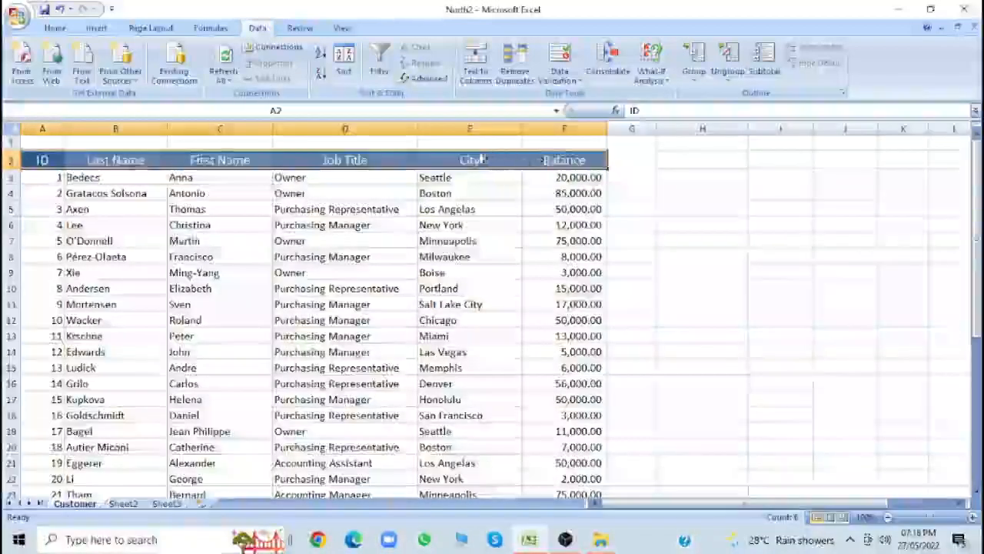
right_click(383, 163)
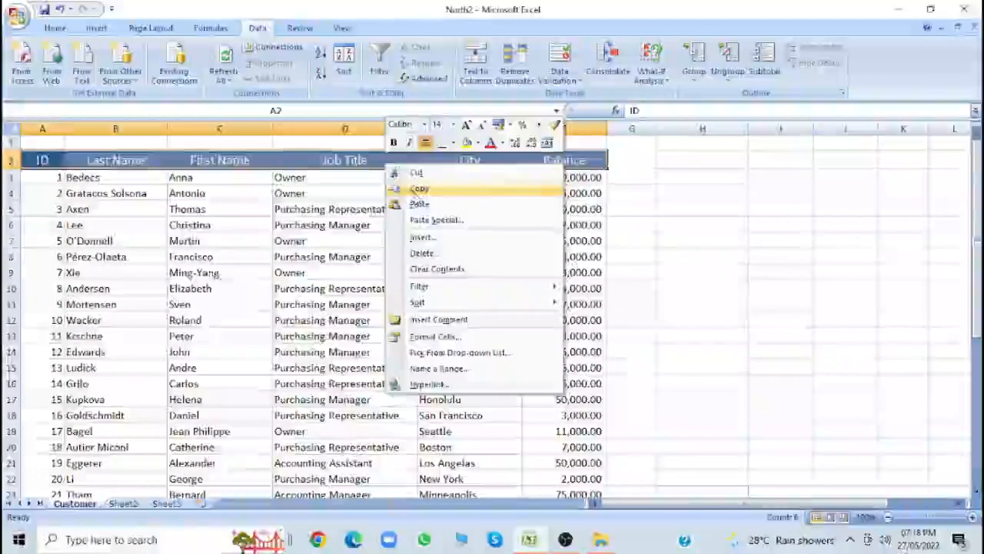
left_click(408, 188)
left_click_drag(976, 253, 975, 260)
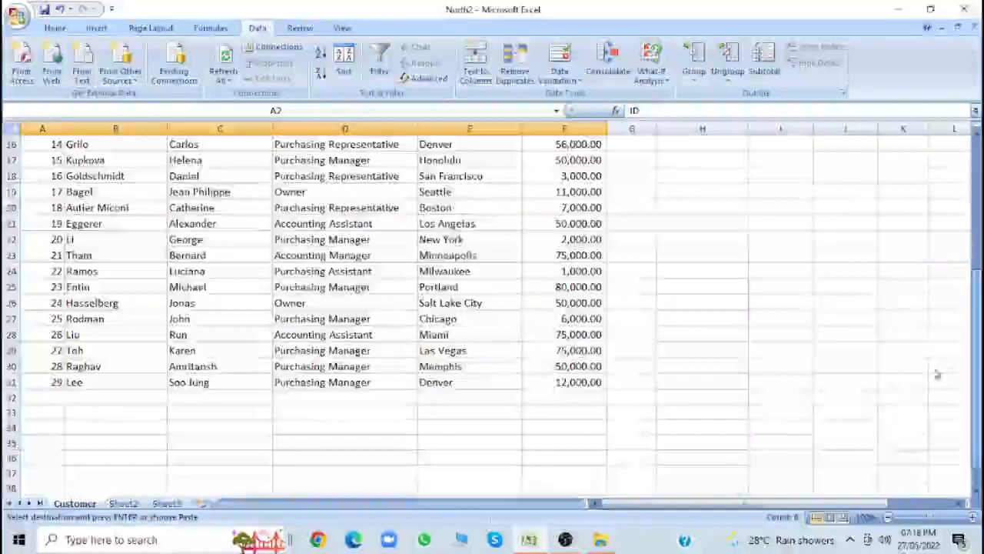
left_click(35, 413)
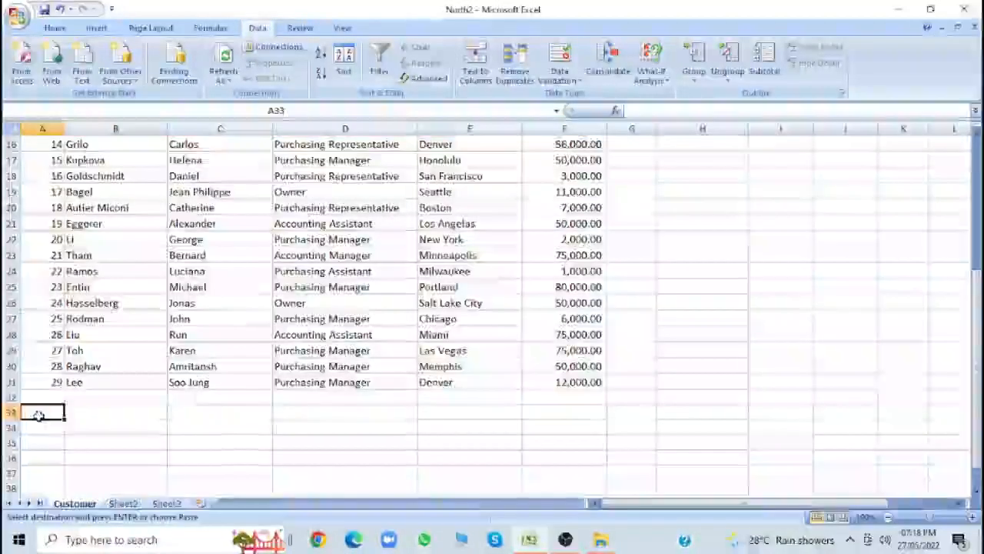
key("ctrl+v")
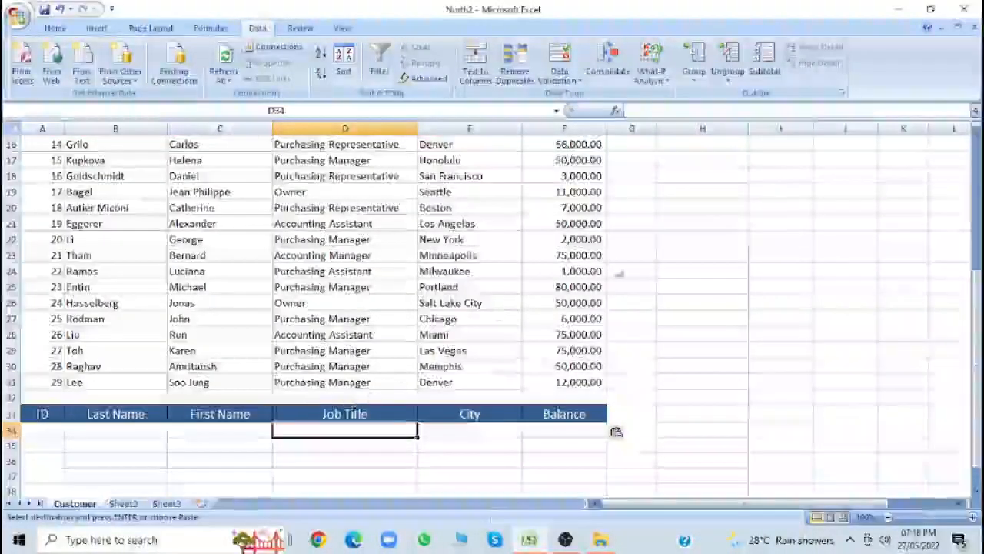
left_click_drag(978, 306, 978, 300)
scroll(286, 225, "down", 7)
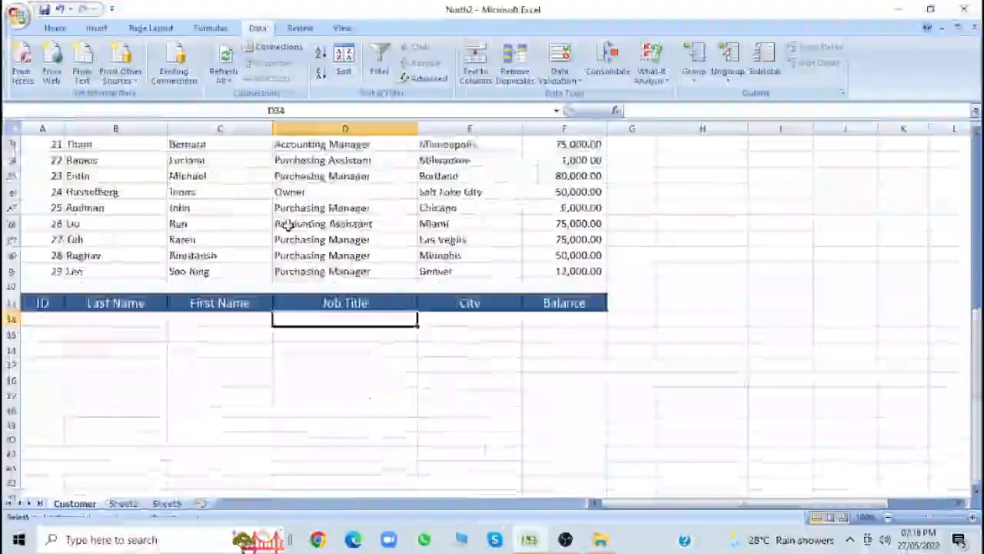
key("Escape")
Copy the City header from E2 to H2, beside the customer table
key("ctrl+Up")
key("ctrl+Up")
key("ctrl+Up")
key("ctrl+Up")
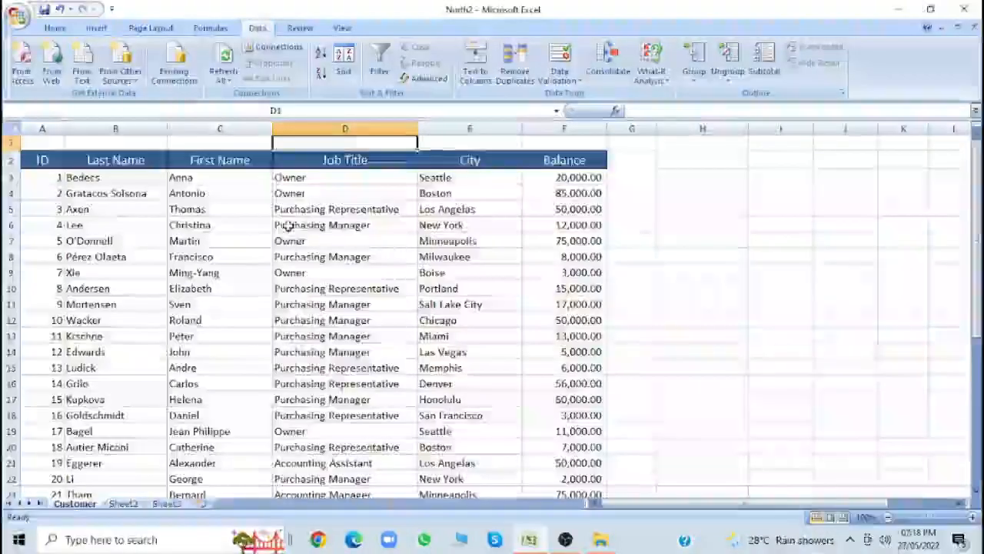
key("Down")
key("Down")
key("Right")
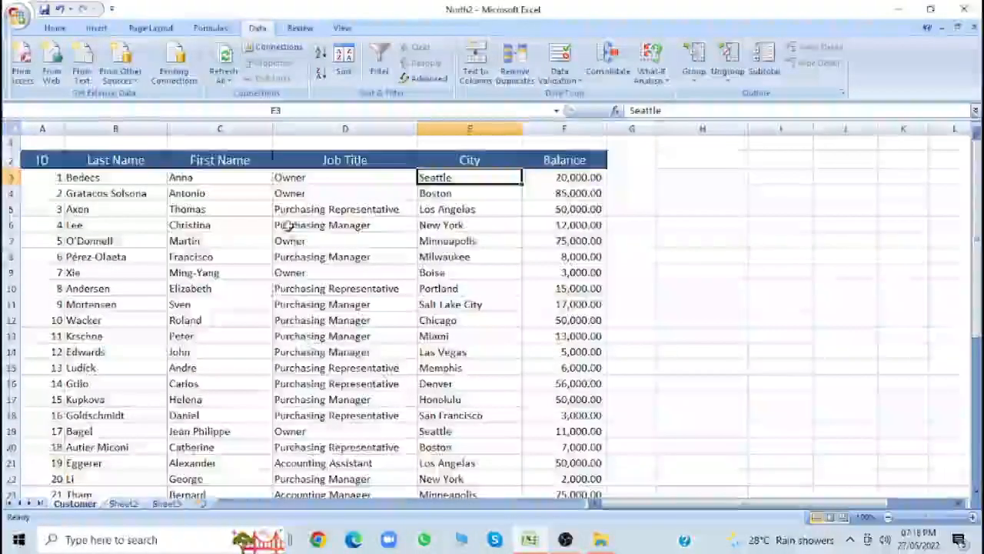
left_click(452, 161)
right_click(453, 161)
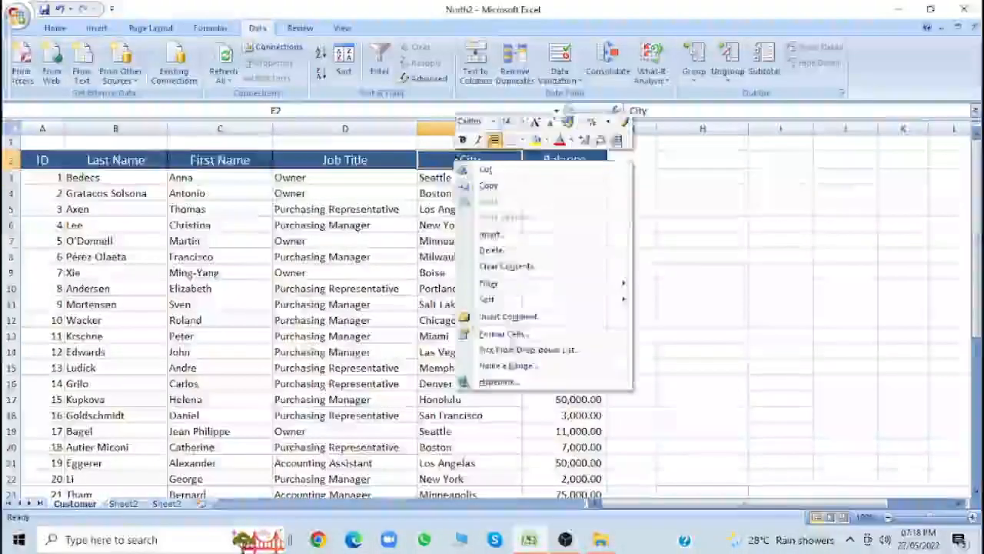
left_click(488, 186)
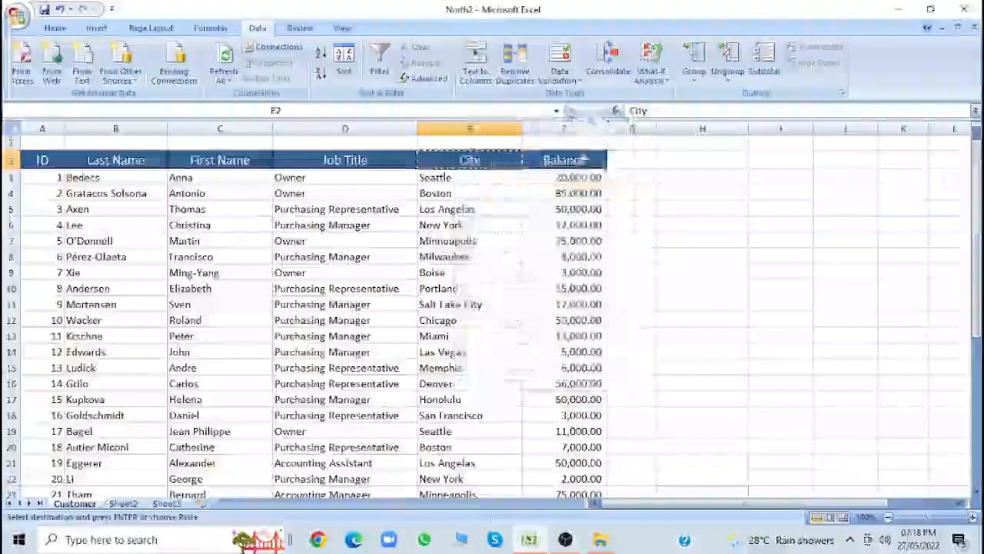
left_click(670, 163)
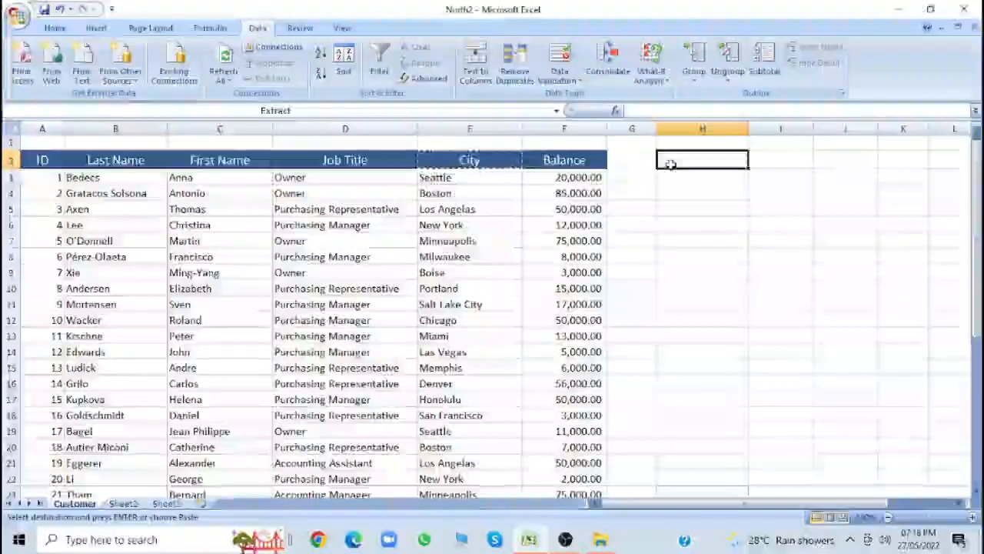
key("ctrl+v")
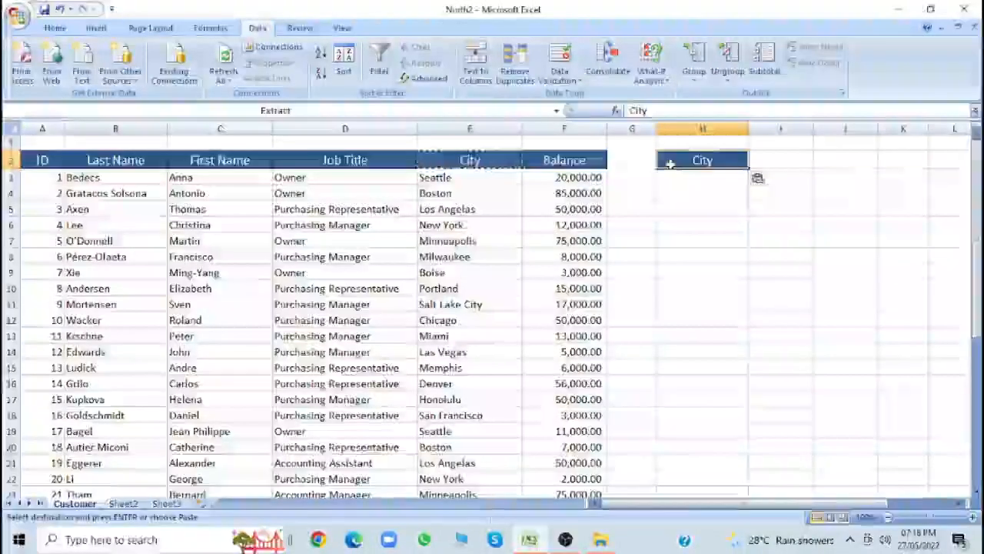
left_click(733, 257)
key("Escape")
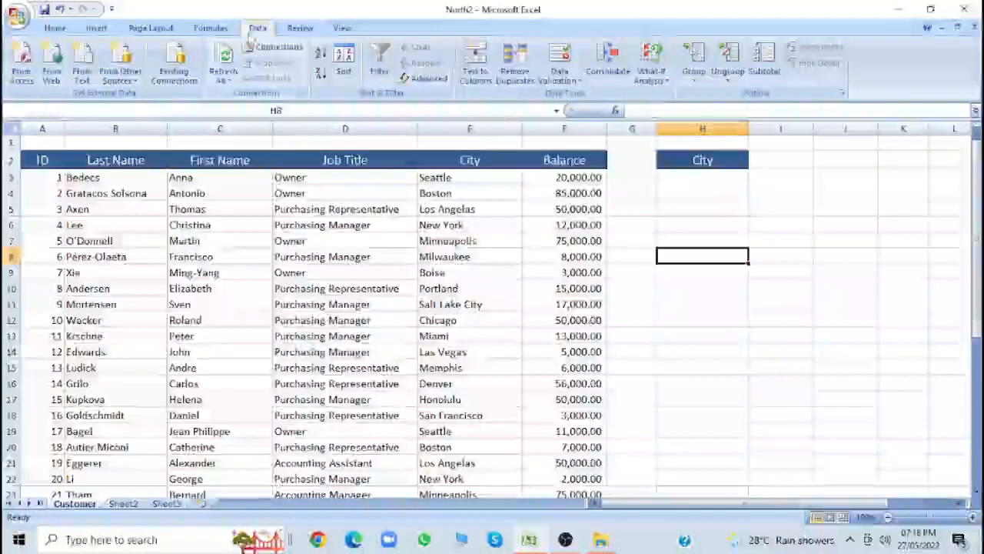
Start an Advanced Filter set to copy to another location, and clear its old list, criteria and copy-to ranges
left_click(416, 80)
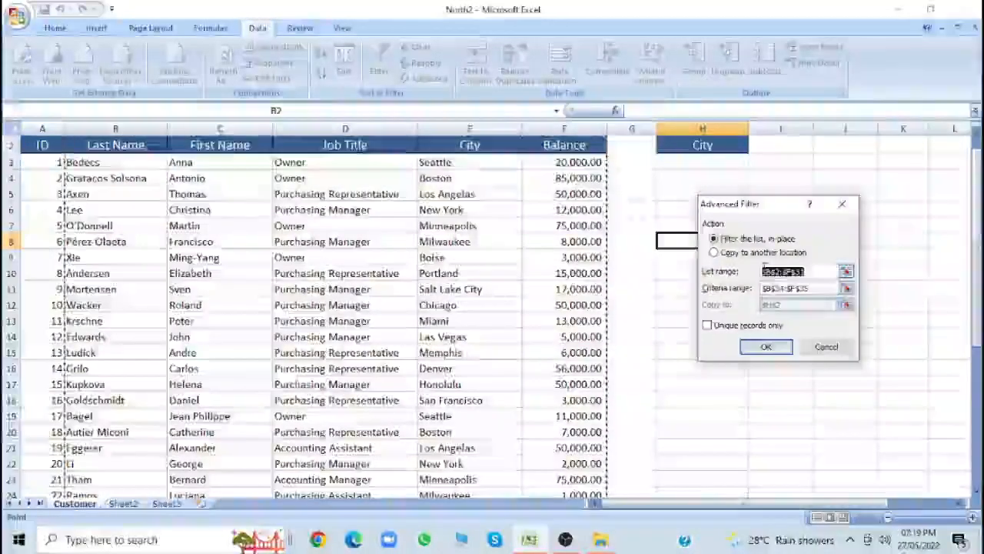
key("Delete")
left_click_drag(810, 289, 751, 290)
key("Delete")
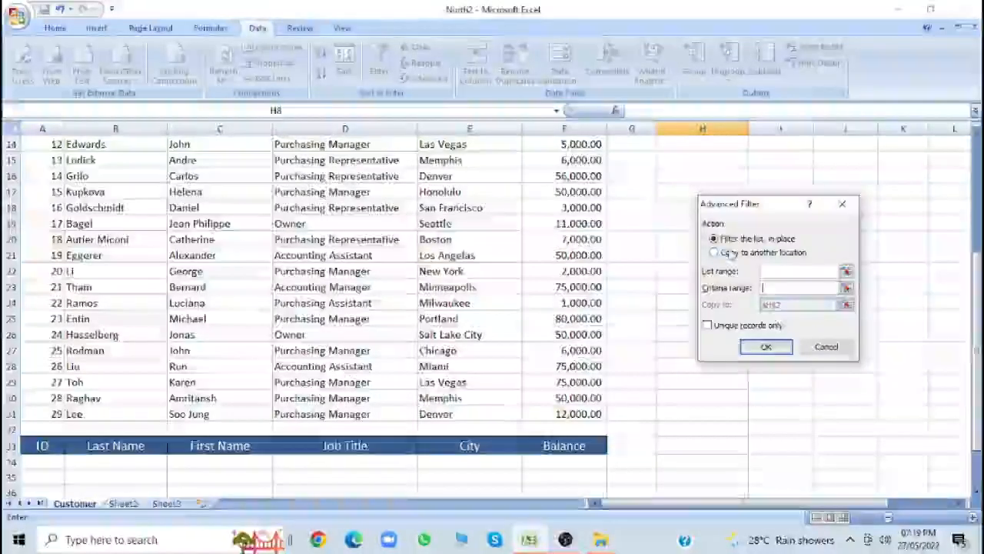
left_click(715, 253)
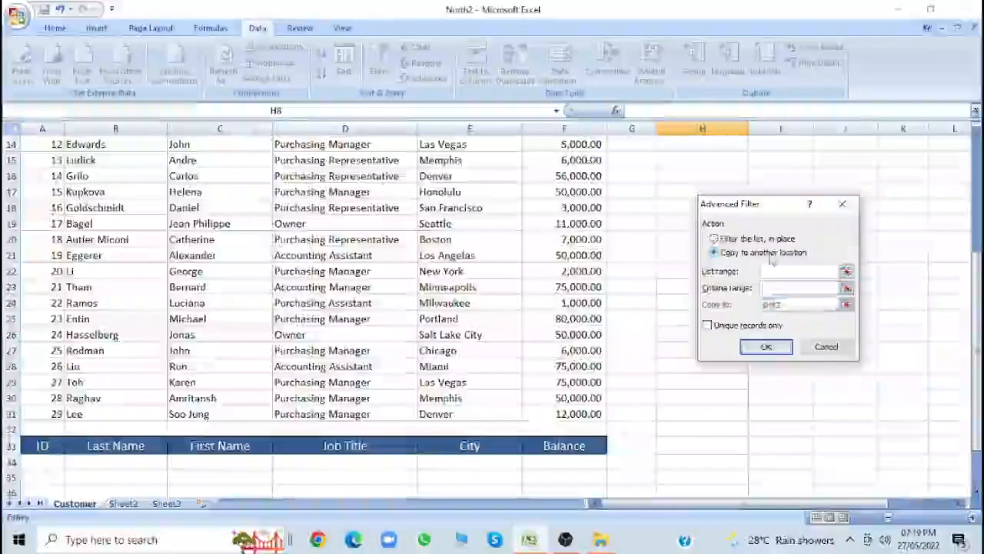
left_click(771, 271)
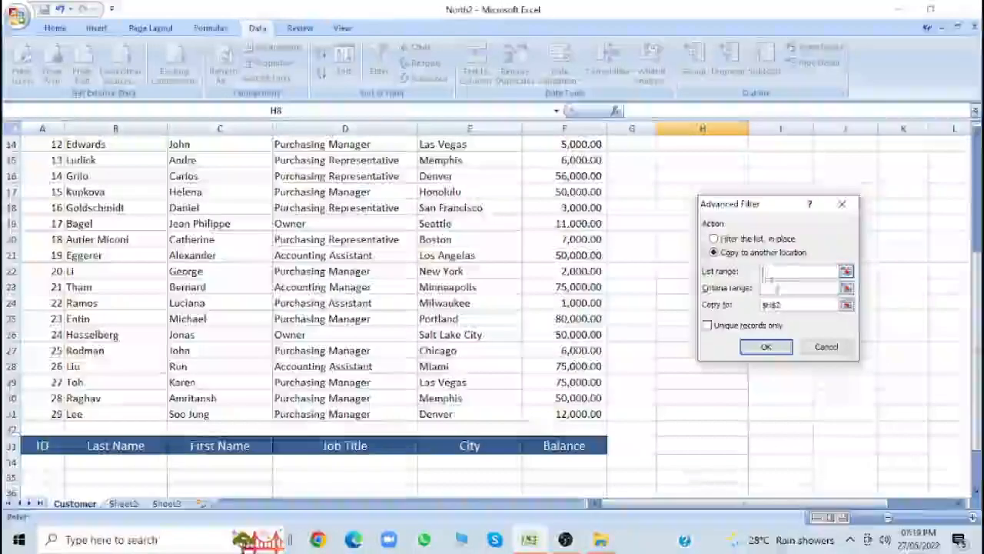
left_click(772, 290)
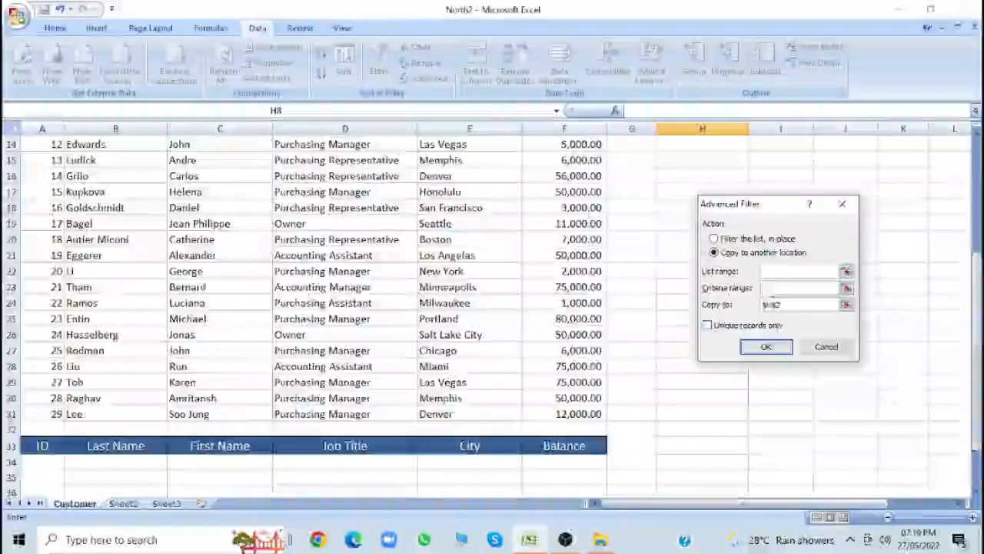
left_click(776, 304)
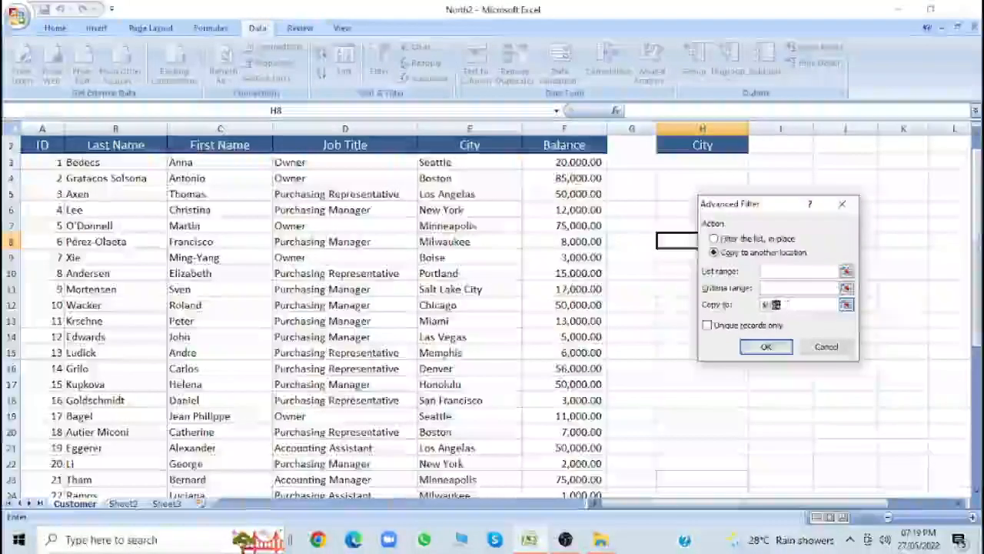
key("BackSpace")
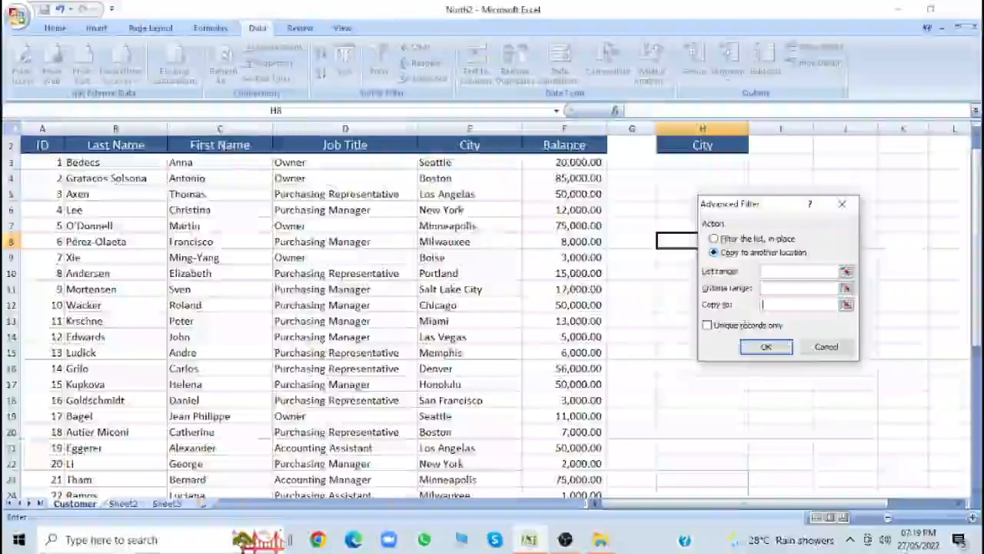
left_click(715, 239)
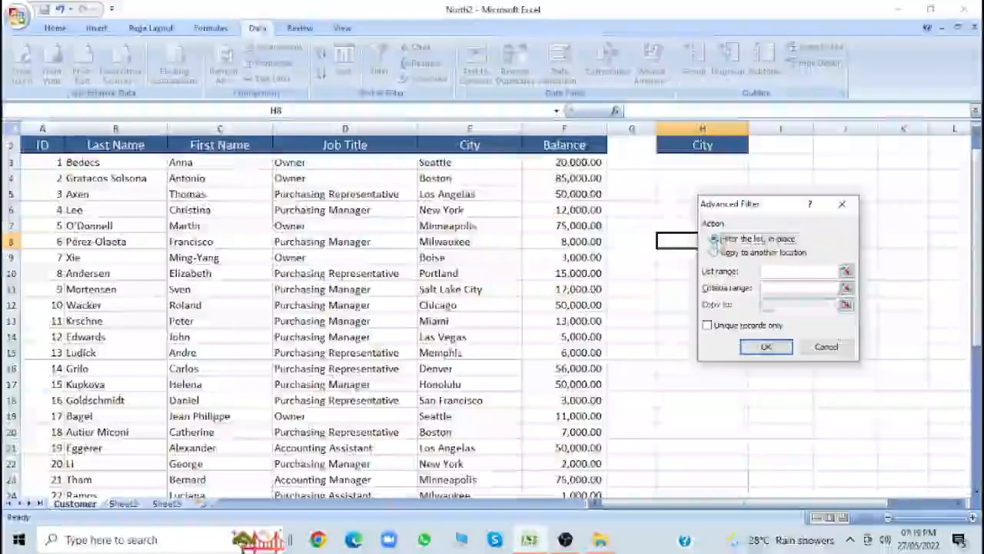
left_click(714, 252)
Set the filter's list range to A2:F31 and its criteria range to A33:F34, including the copied header row
left_click(800, 271)
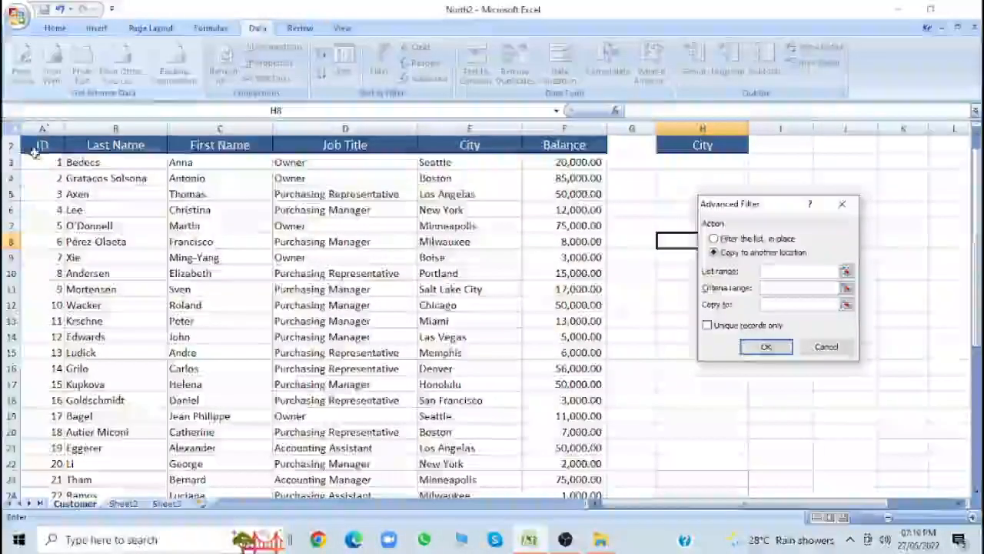
left_click_drag(42, 145, 443, 194)
left_click_drag(520, 232, 607, 465)
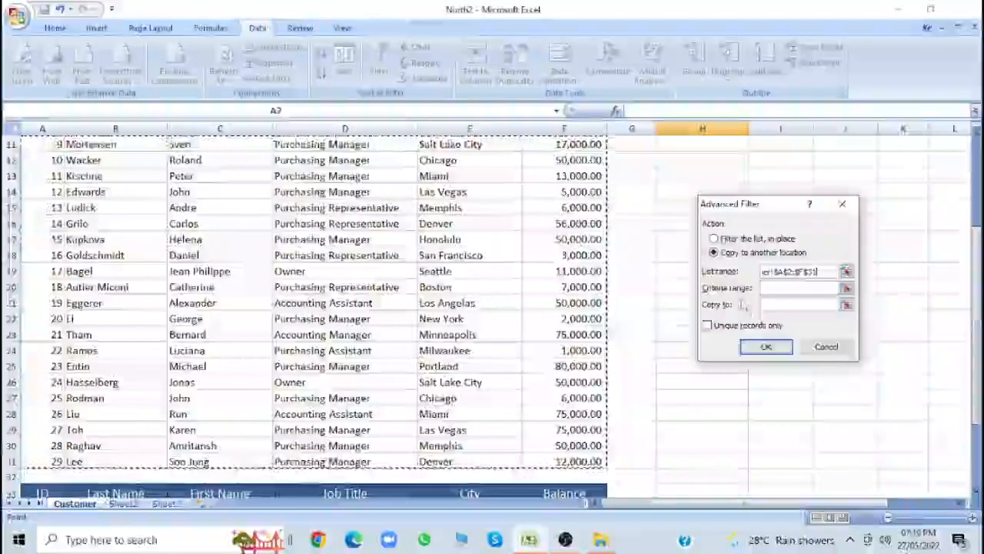
left_click(795, 287)
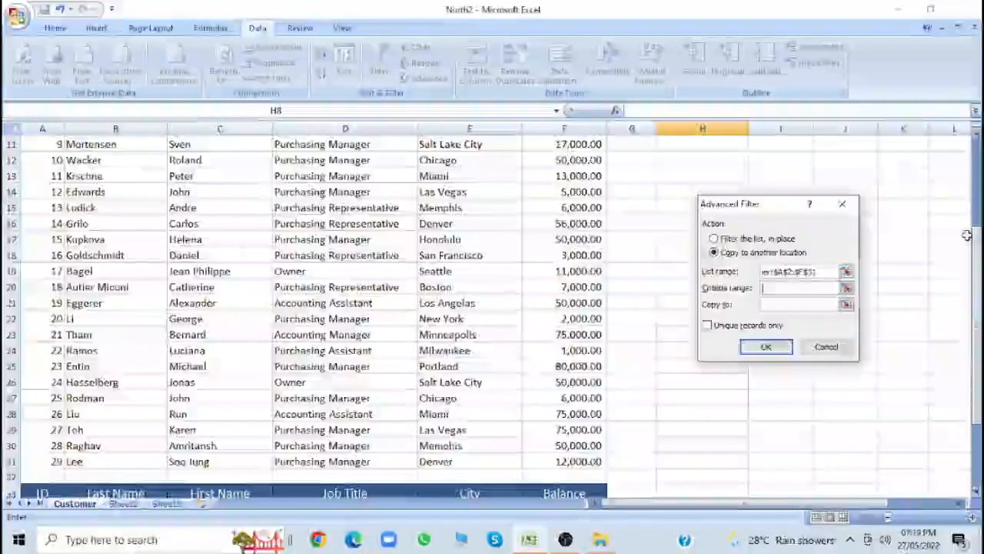
left_click_drag(966, 235, 969, 246)
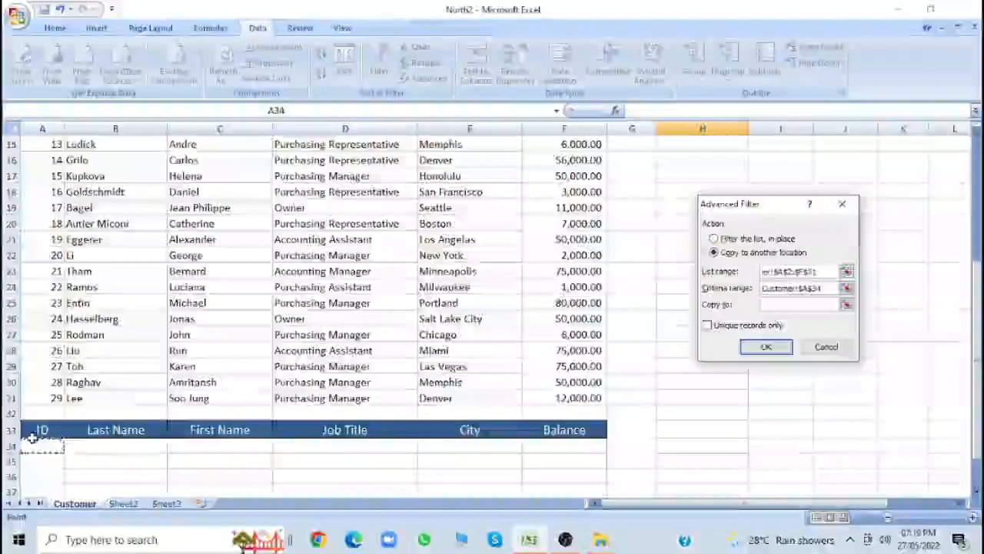
left_click_drag(347, 455, 543, 451)
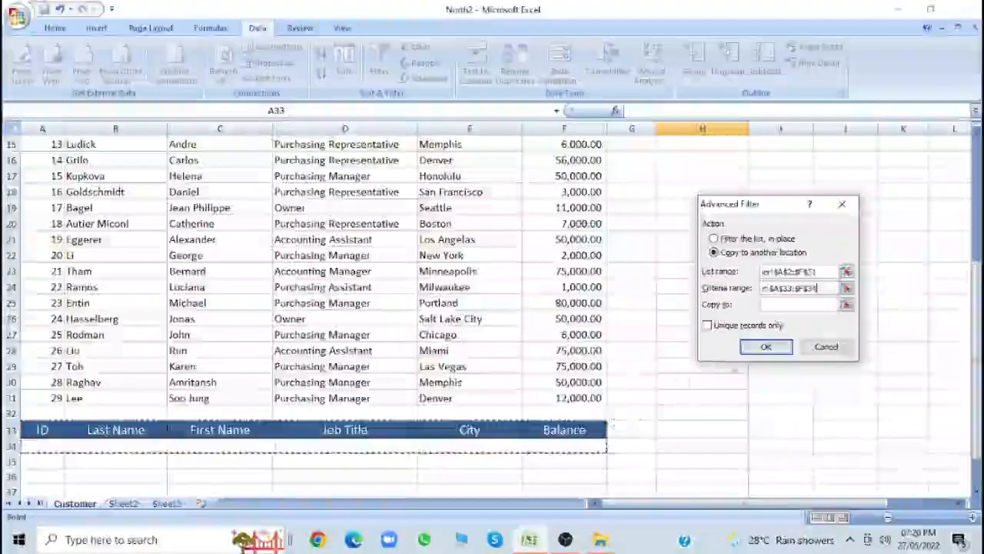
Extract unique records only to the City header in H2 and run the filter
left_click_drag(976, 296, 976, 192)
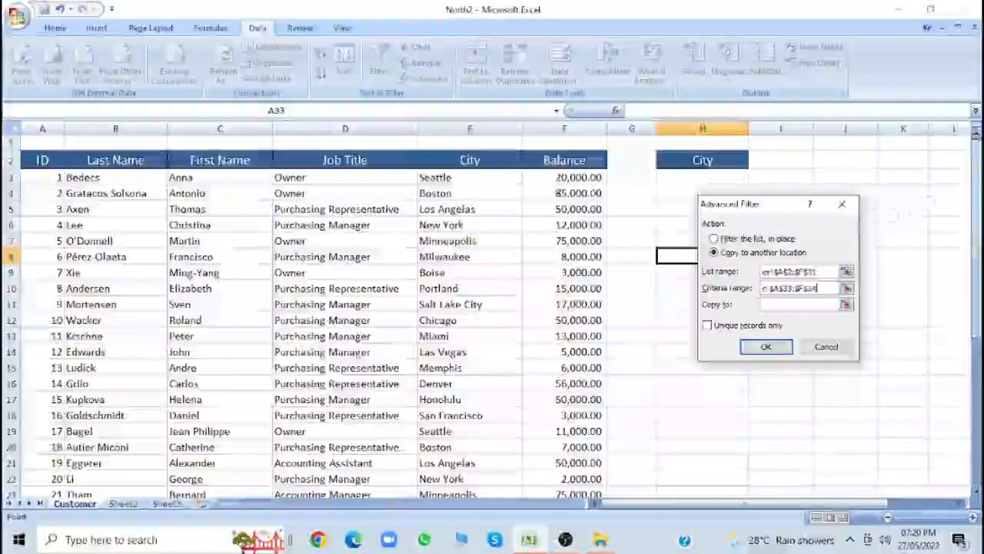
key("Tab")
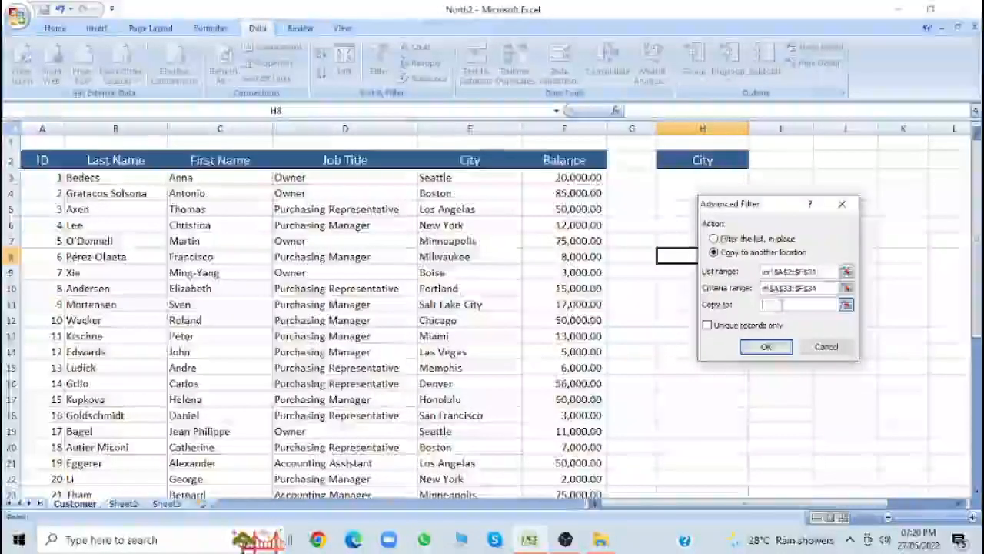
left_click(679, 160)
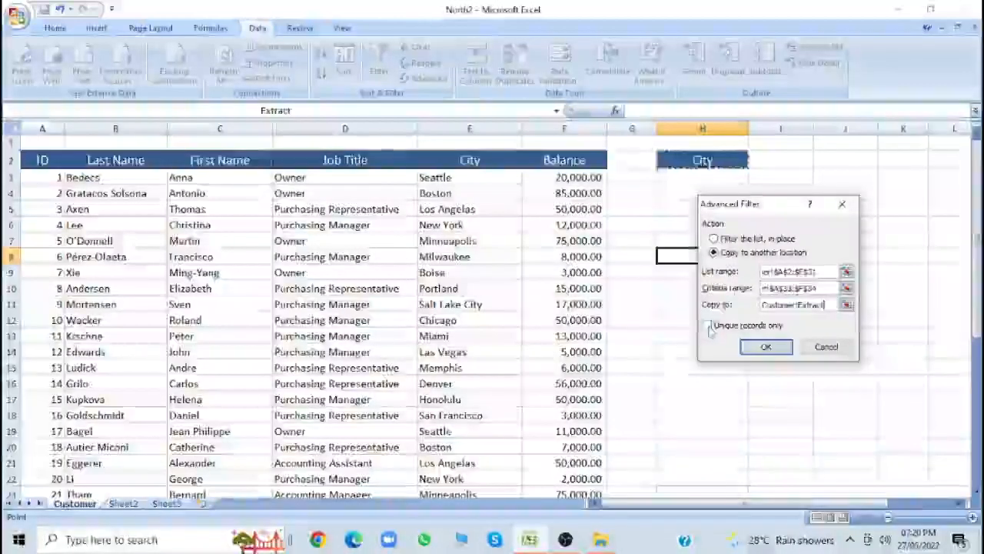
left_click(707, 326)
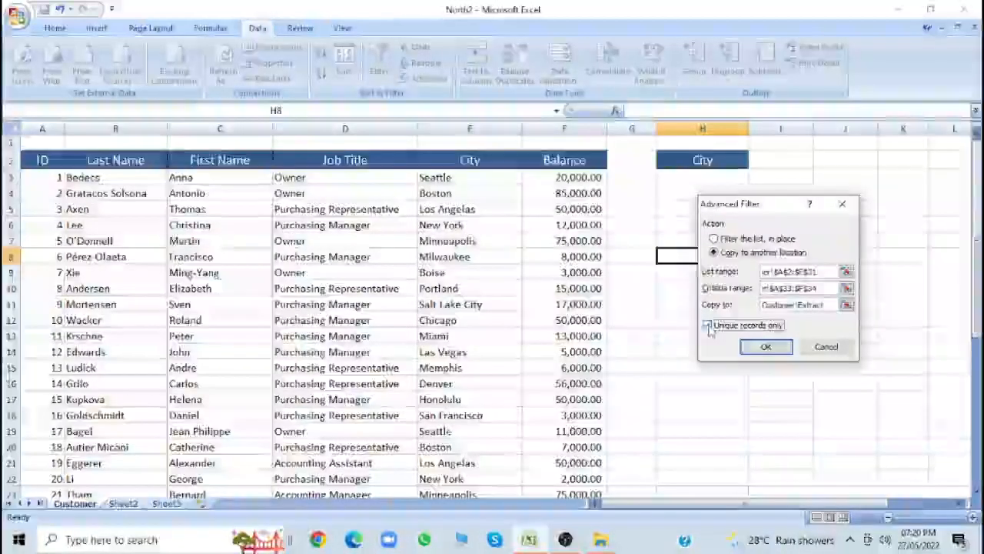
left_click(753, 347)
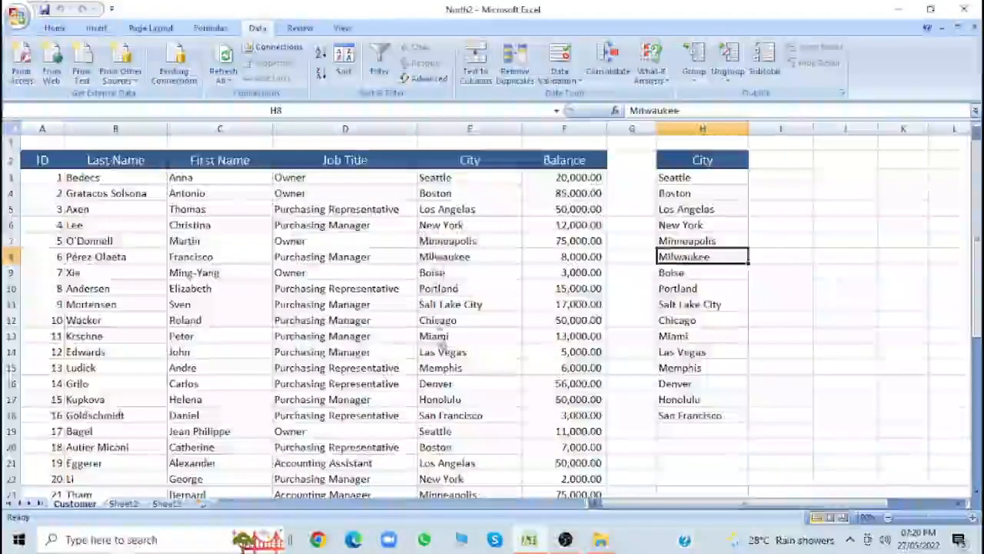
left_click(667, 223)
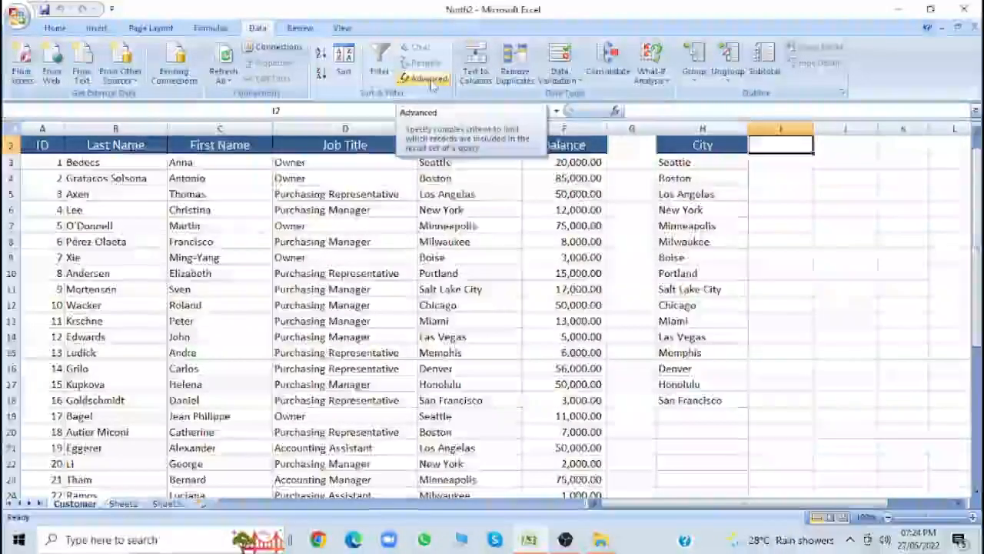
Start another Advanced Filter that copies to another location, with list range A2:F31 and A33:F34 reselected as the criteria
left_click(429, 80)
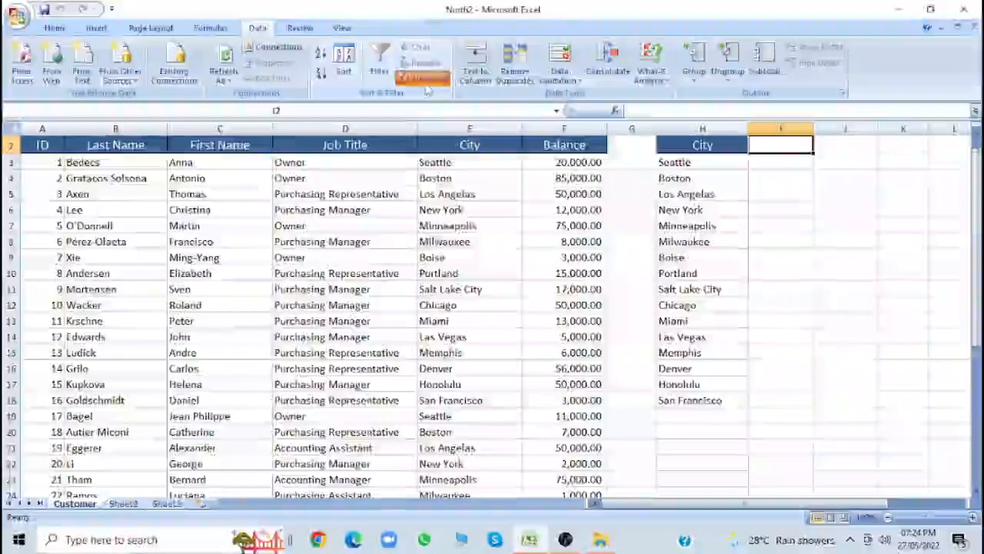
left_click(426, 81)
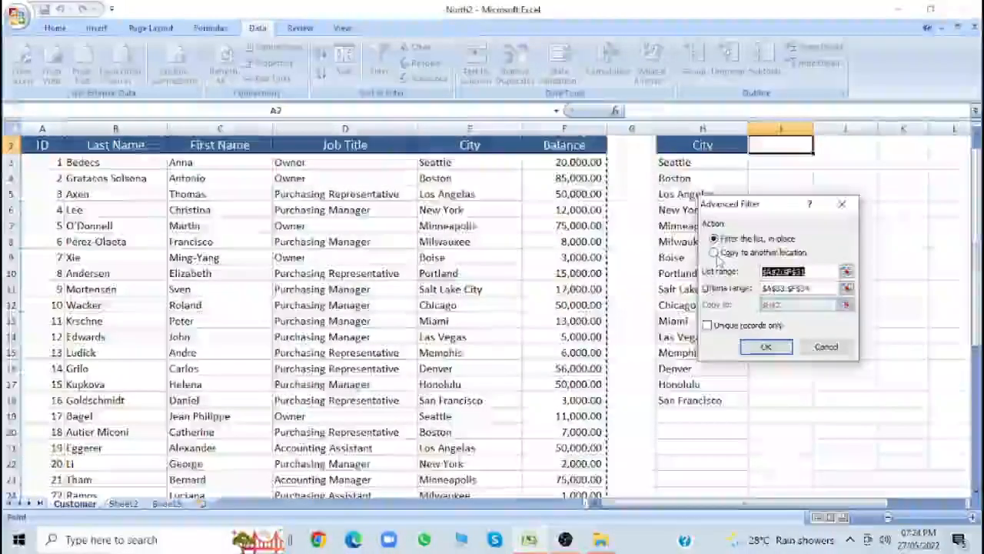
left_click(718, 256)
left_click(815, 270)
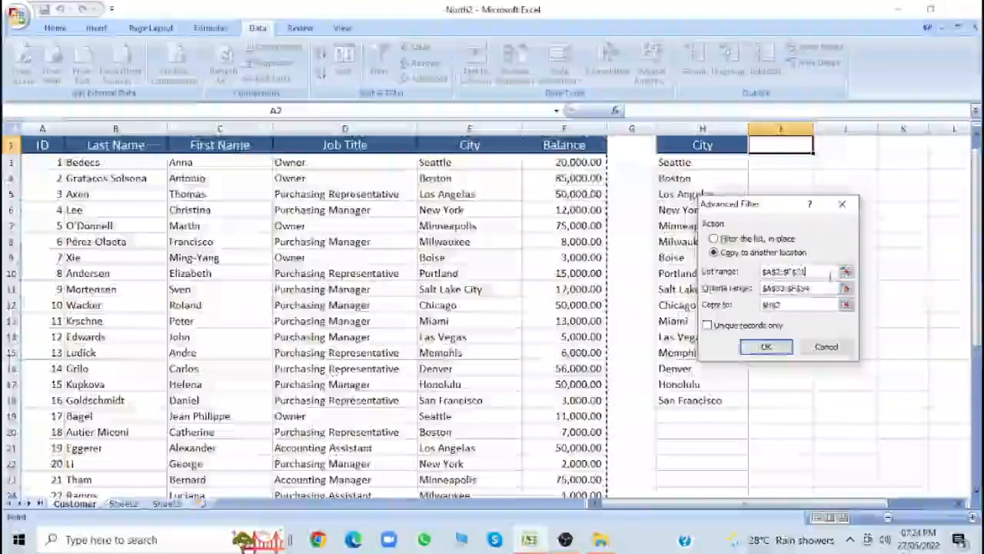
left_click(816, 288)
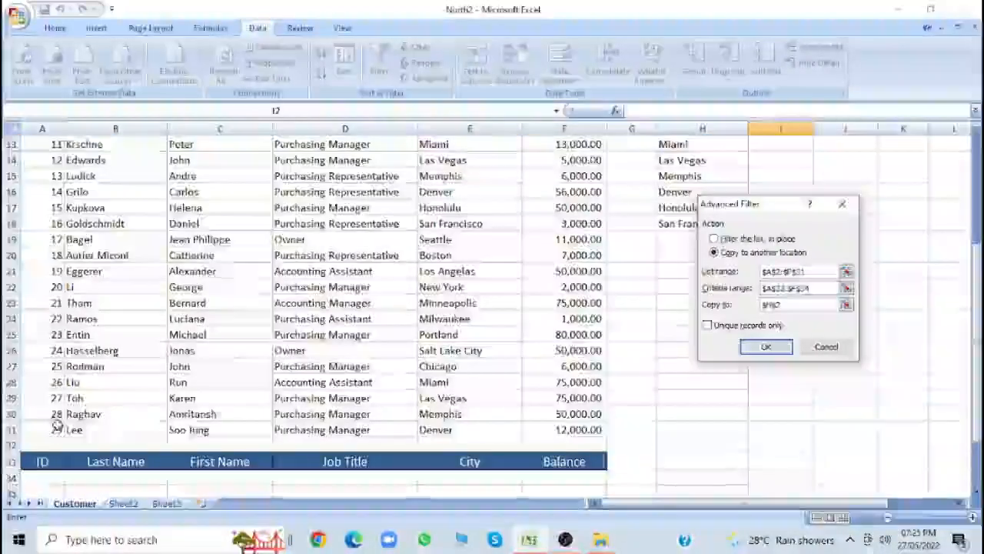
left_click_drag(42, 462, 560, 482)
Replace the copy-to range with the City header in H2, restrict the output to unique records and run the filter again
left_click_drag(784, 305, 760, 309)
key("BackSpace")
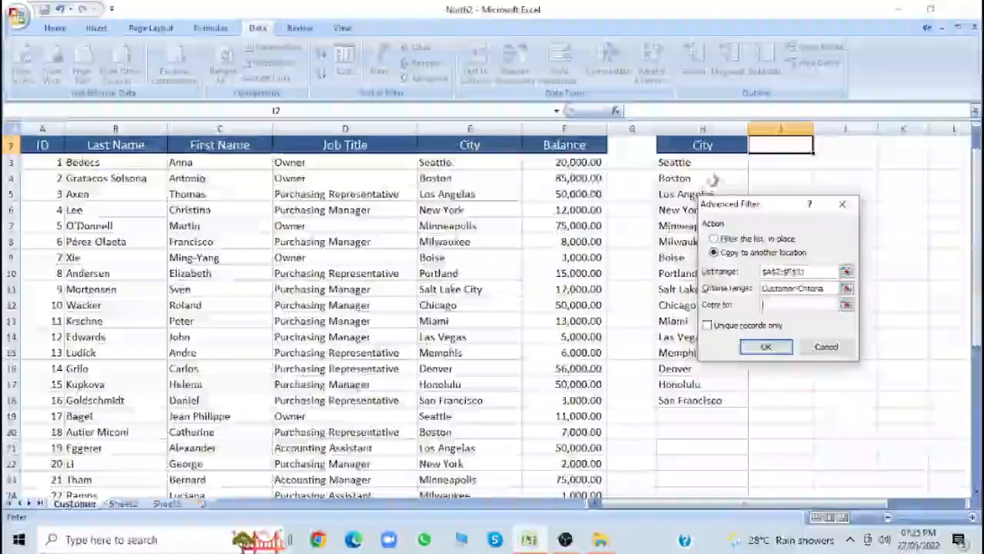
left_click(675, 148)
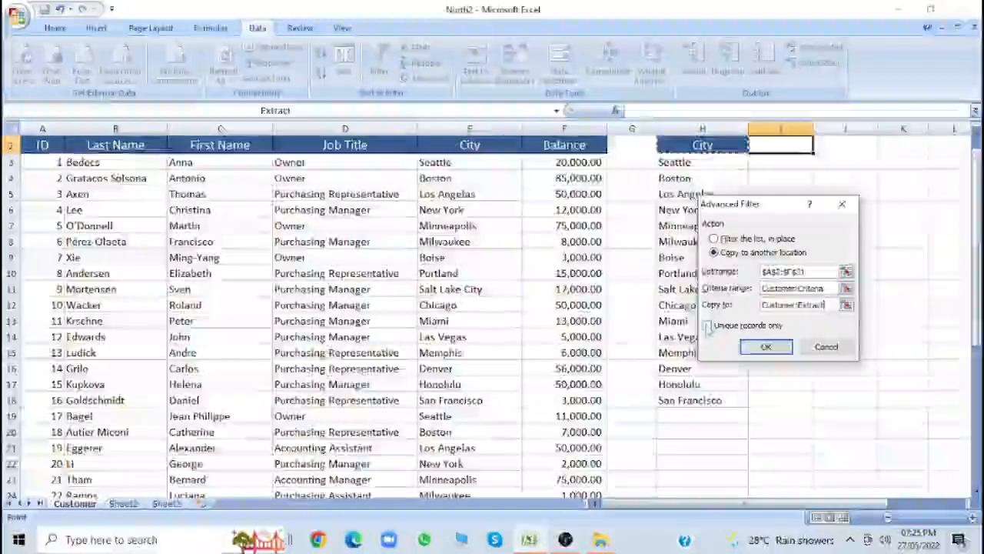
left_click(708, 326)
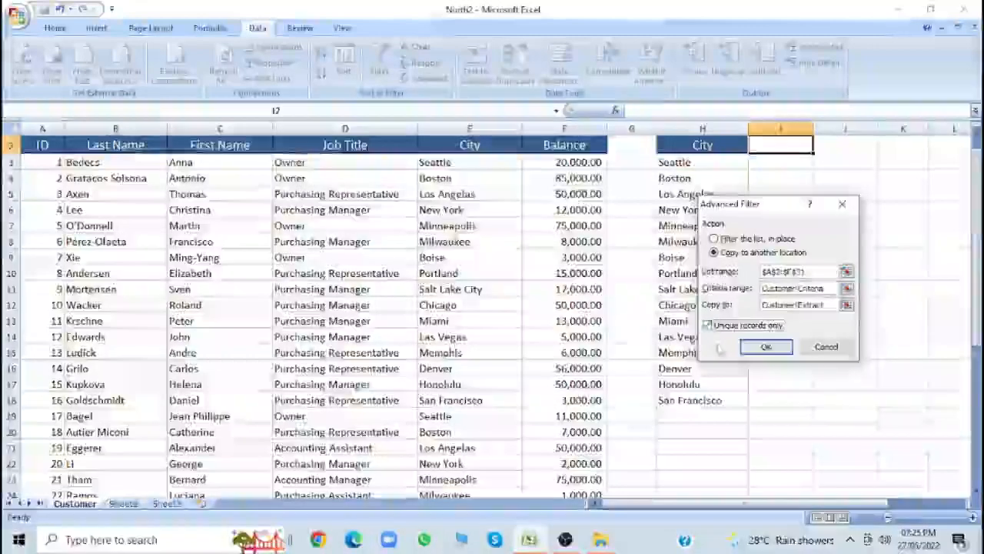
left_click(767, 348)
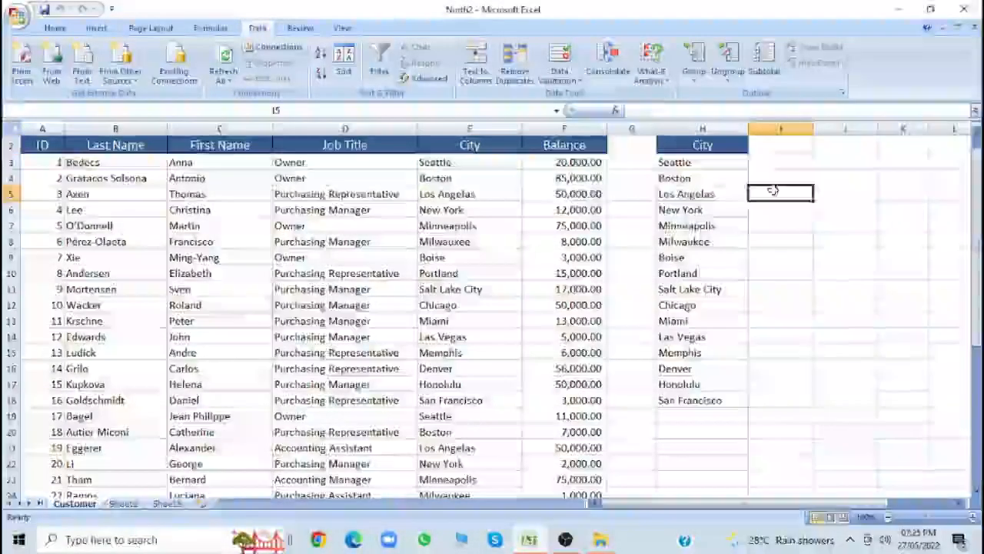
Start a DSUM formula in I2 with A2:F31 as the database and the Balance header F2 as the field
left_click_drag(977, 202, 977, 180)
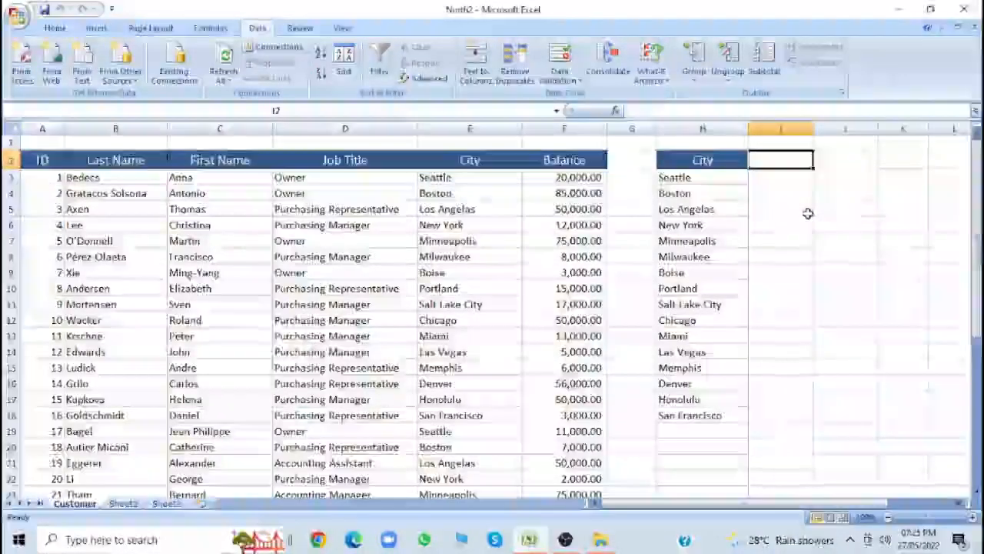
left_click(805, 239)
left_click(778, 157)
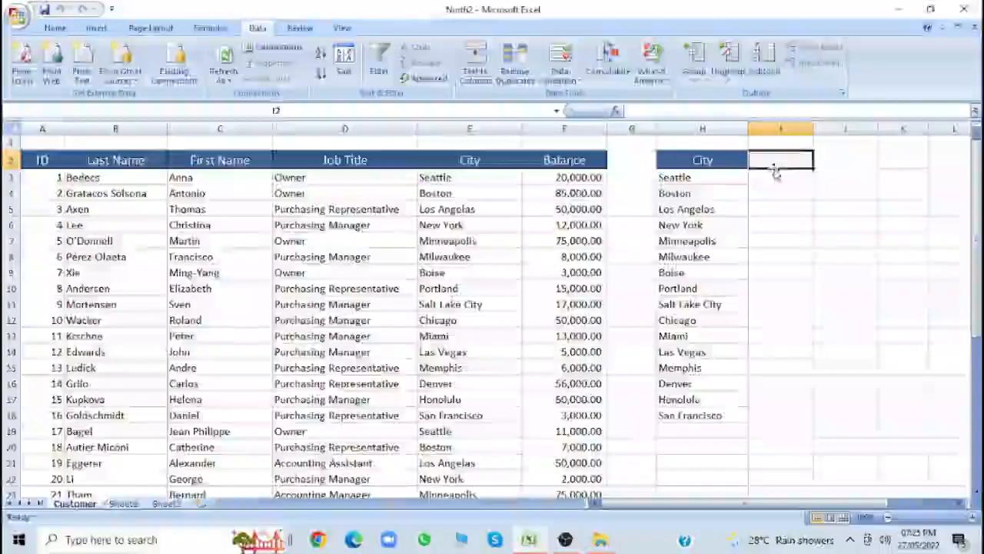
type("=D")
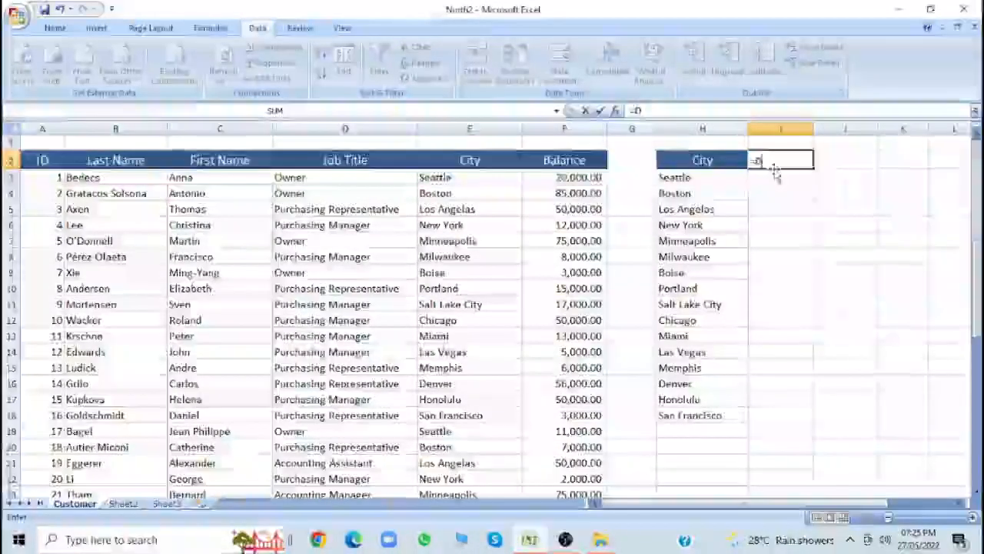
type("sum(")
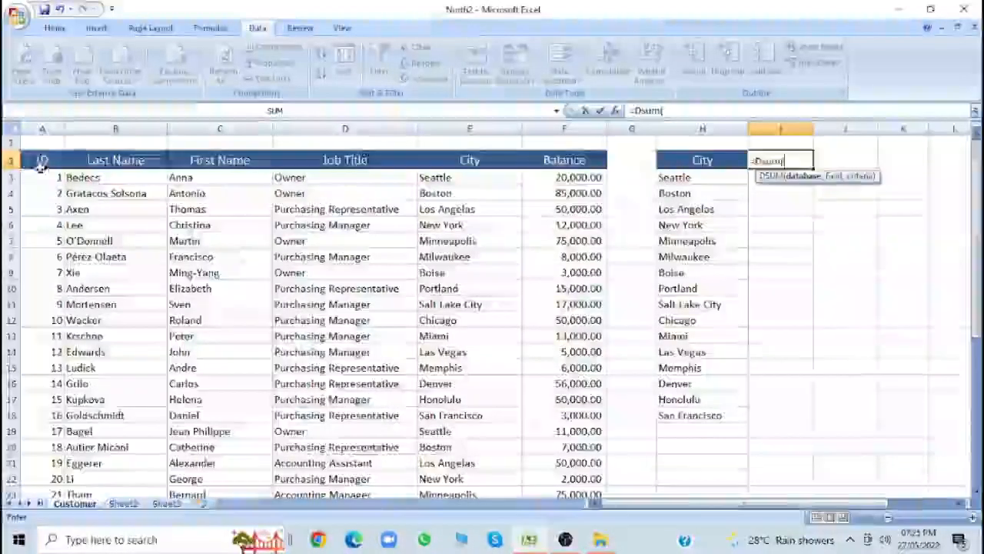
left_click_drag(43, 160, 552, 459)
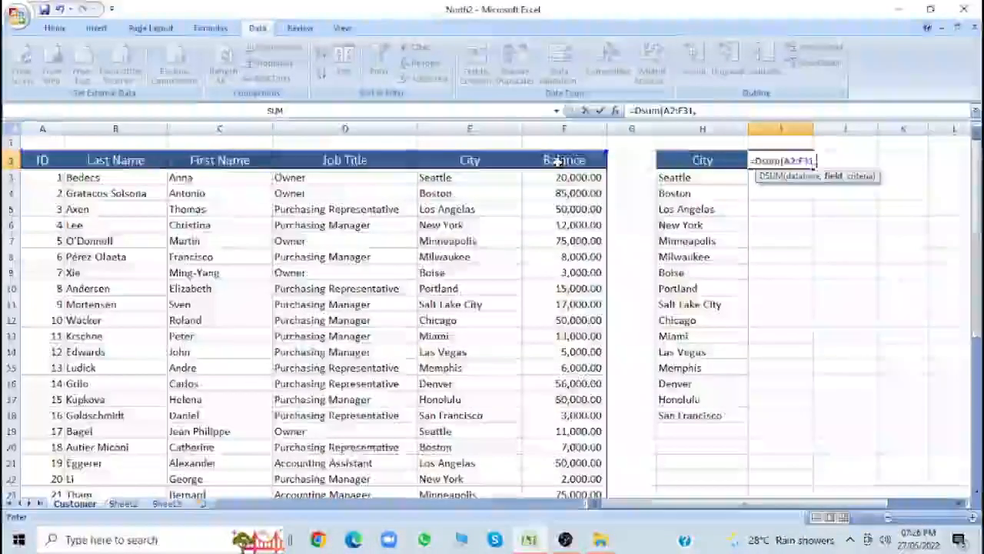
left_click(559, 160)
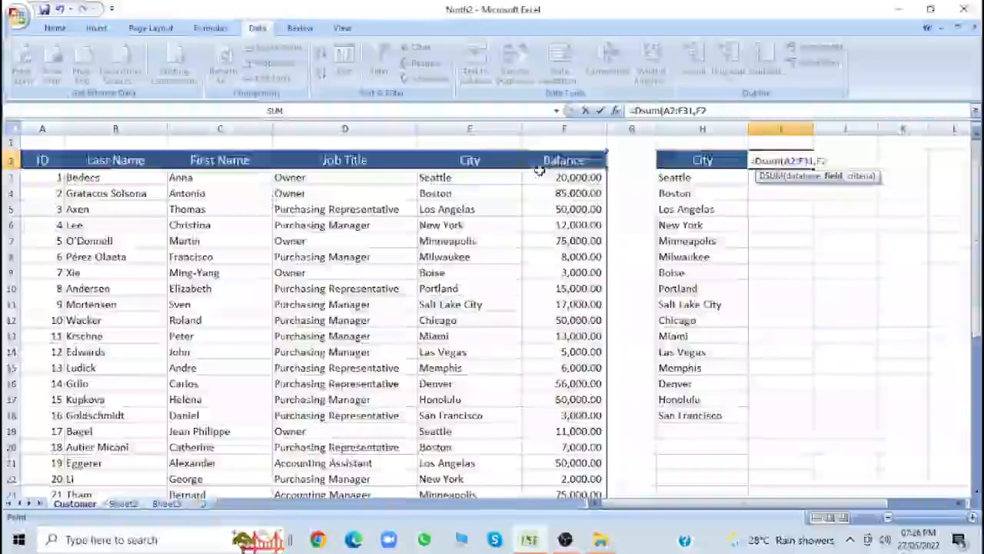
type(",")
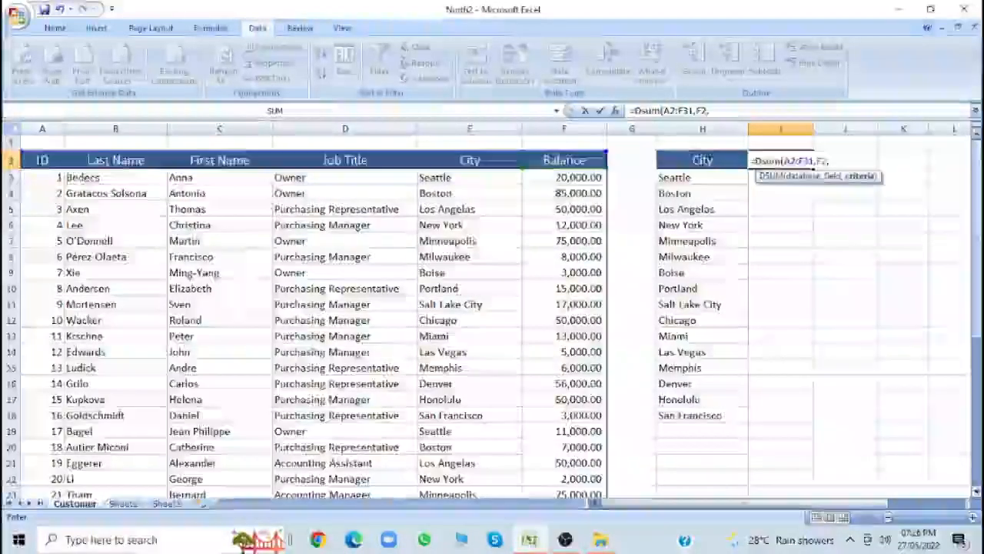
Complete the DSUM formula in I2 with the Criteria range A33:F34 and check its result
left_click_drag(979, 221, 961, 358)
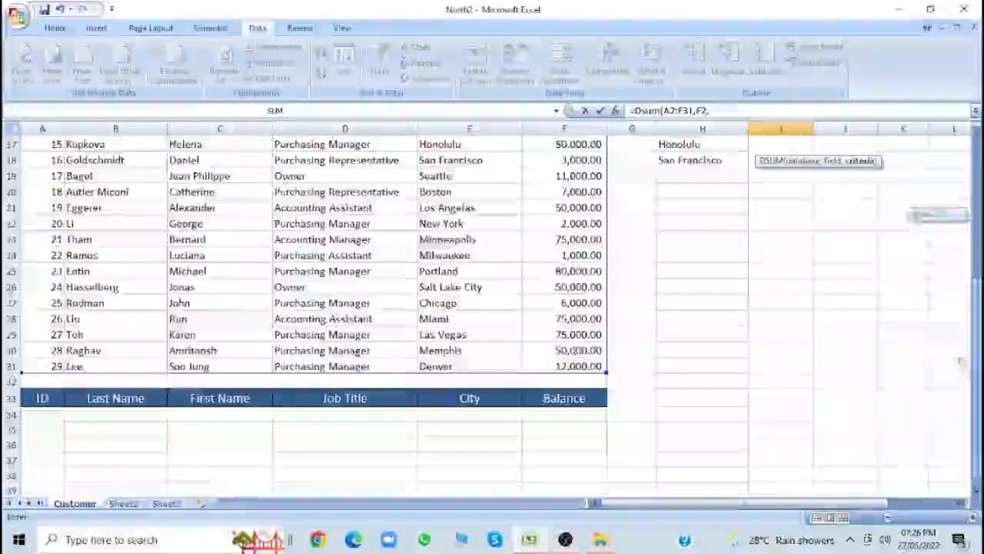
left_click_drag(37, 397, 567, 413)
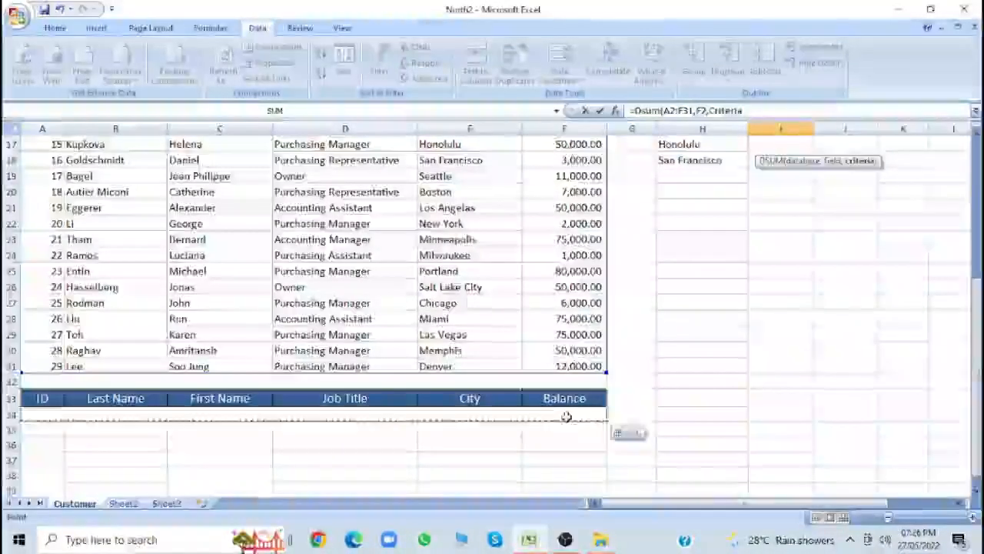
left_click(566, 416)
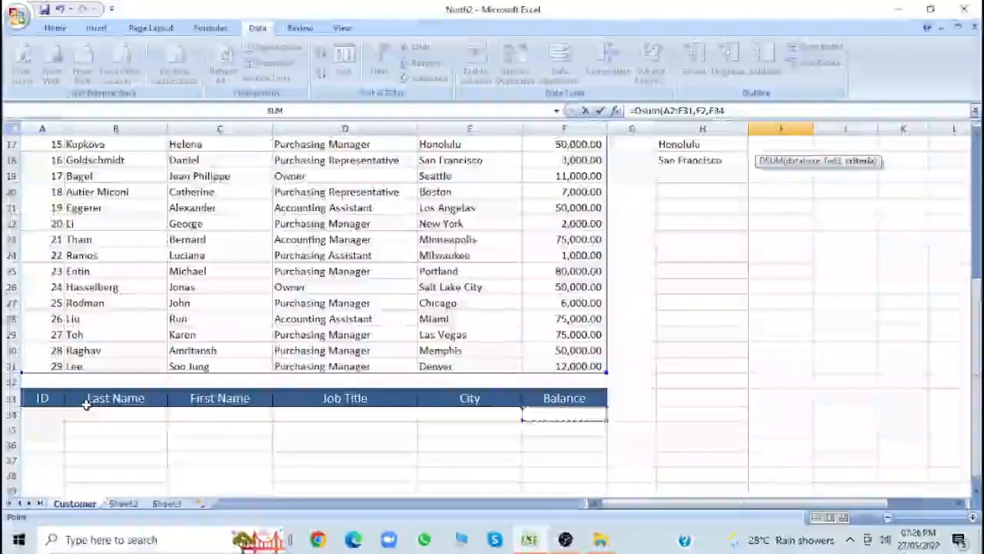
left_click_drag(33, 394, 549, 409)
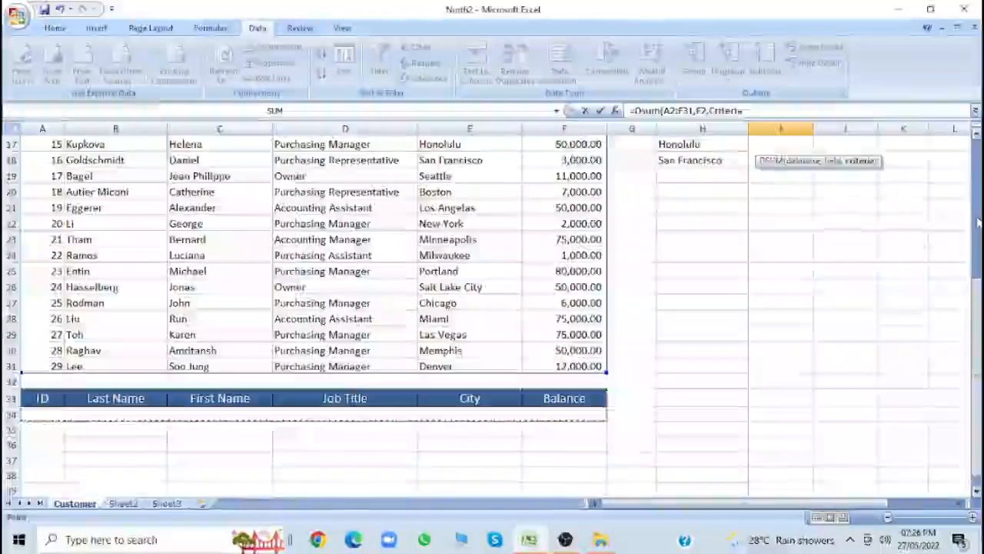
type(")")
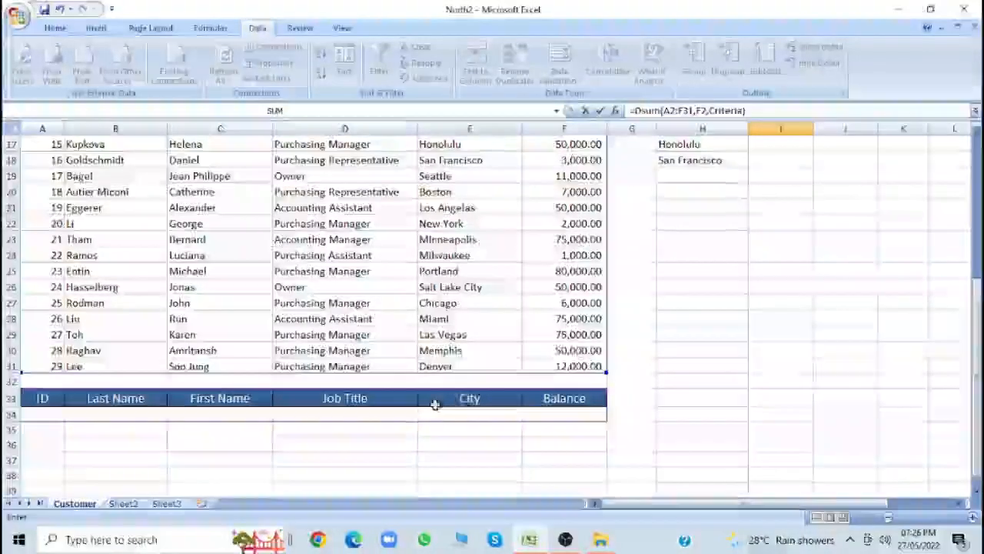
key("Escape")
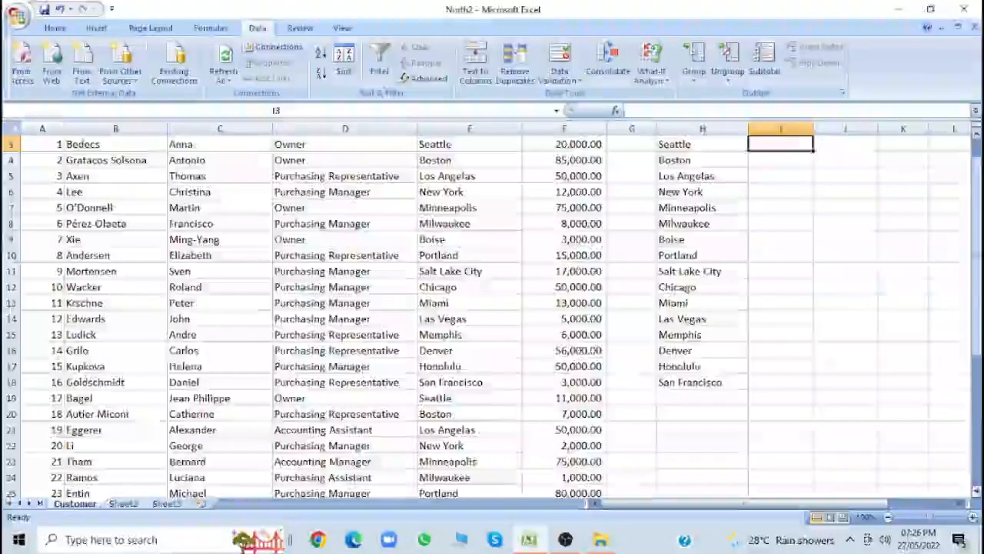
left_click_drag(977, 227, 977, 208)
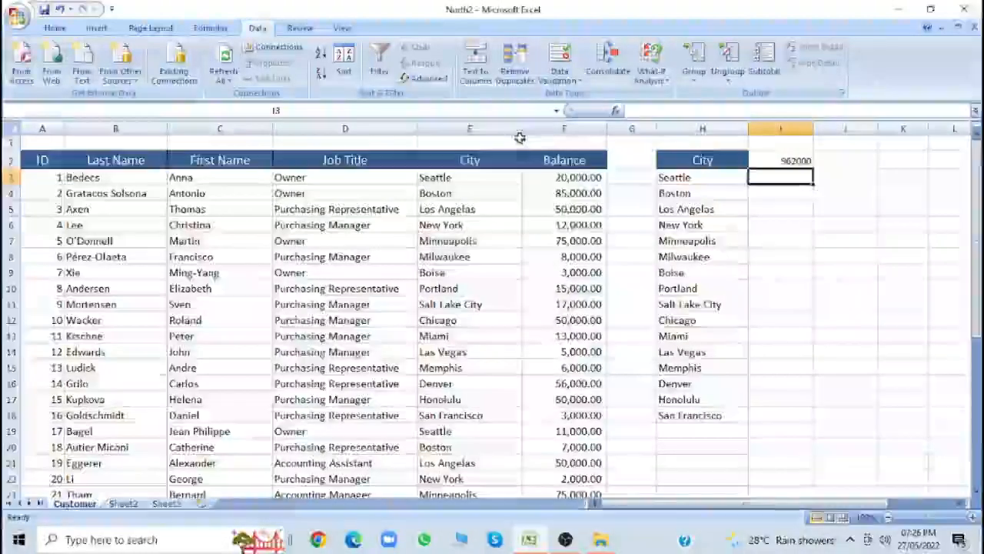
left_click(758, 159)
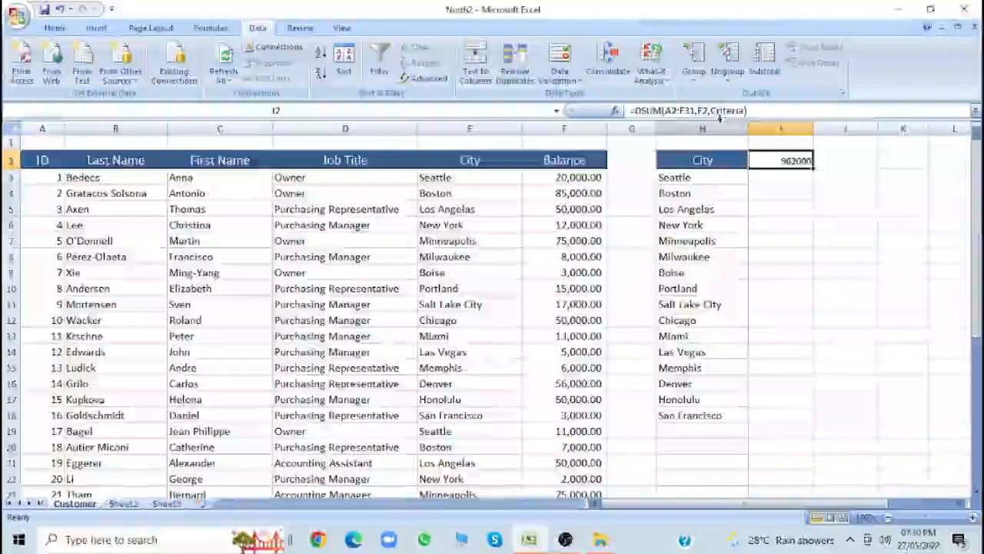
Create a what-if Data Table over H2:I18 using the blank City criteria cell E34 as the column input cell
left_click(764, 238)
left_click(675, 159)
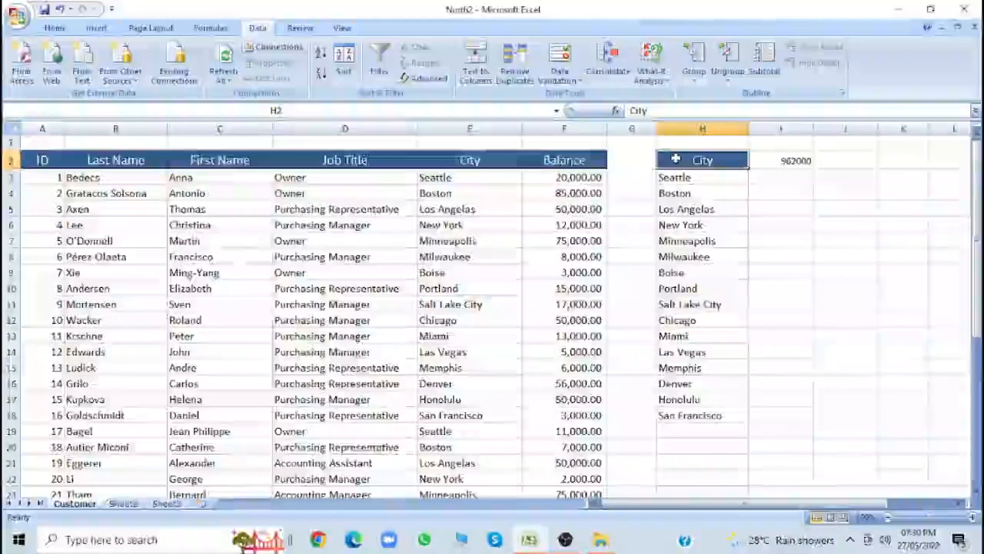
left_click_drag(675, 160, 779, 409)
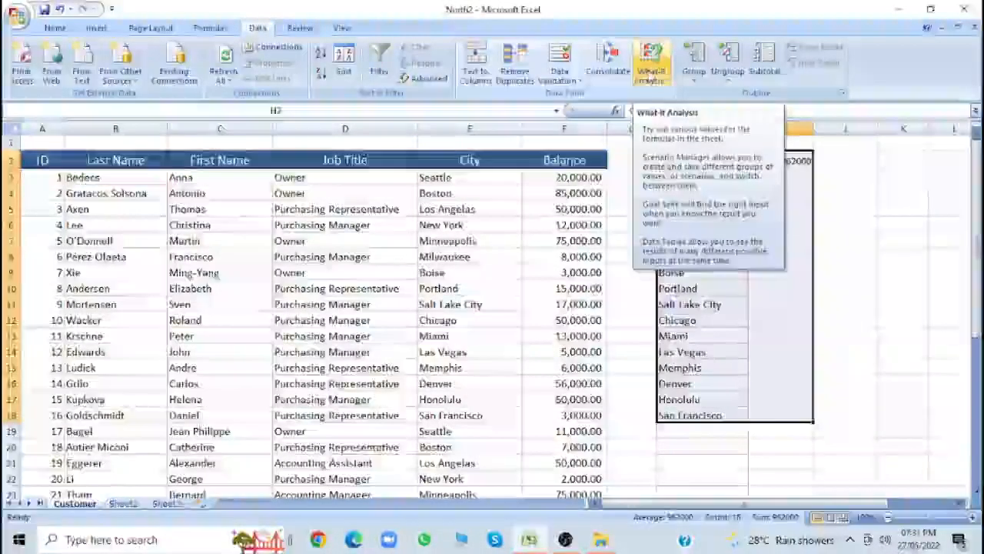
left_click(650, 75)
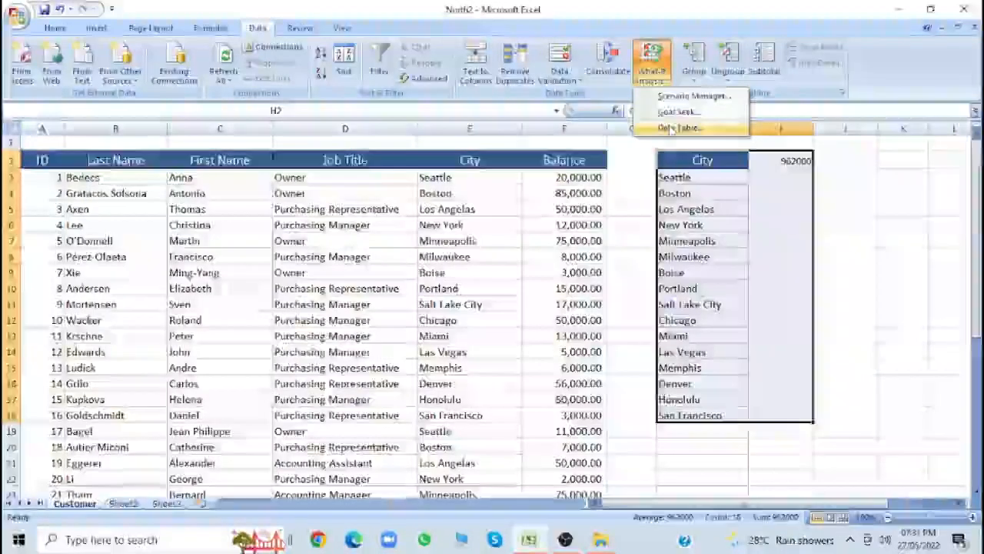
left_click(679, 128)
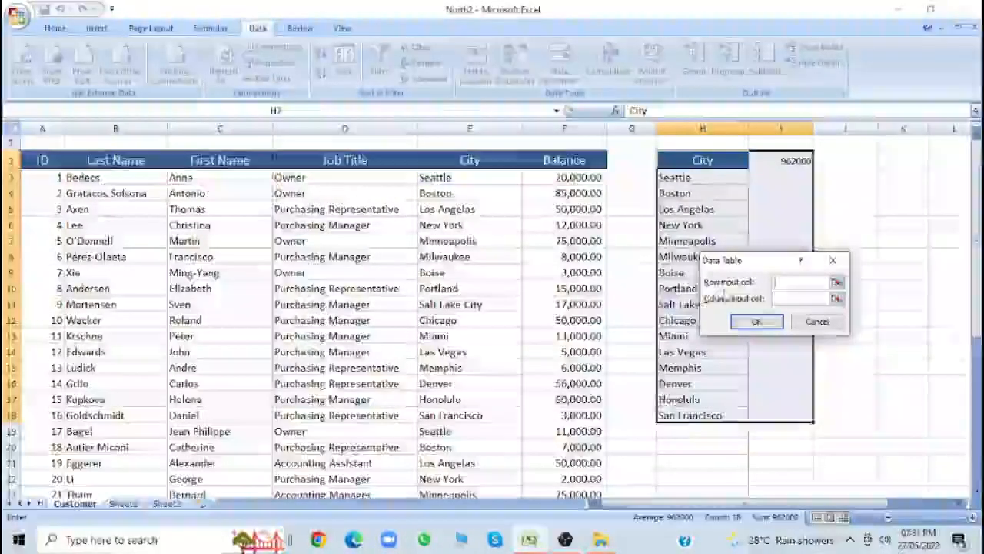
left_click(790, 300)
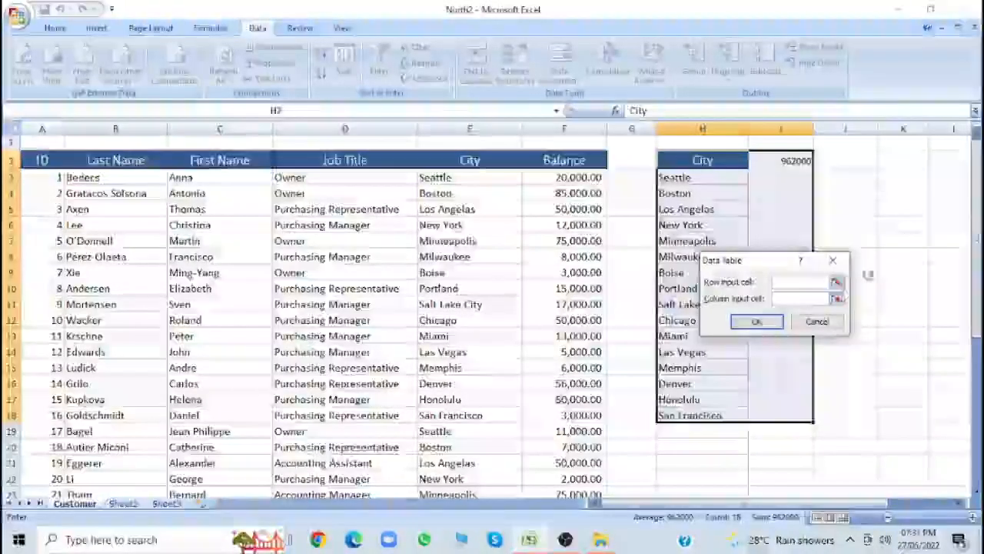
left_click_drag(978, 190, 978, 255)
left_click_drag(967, 295, 966, 291)
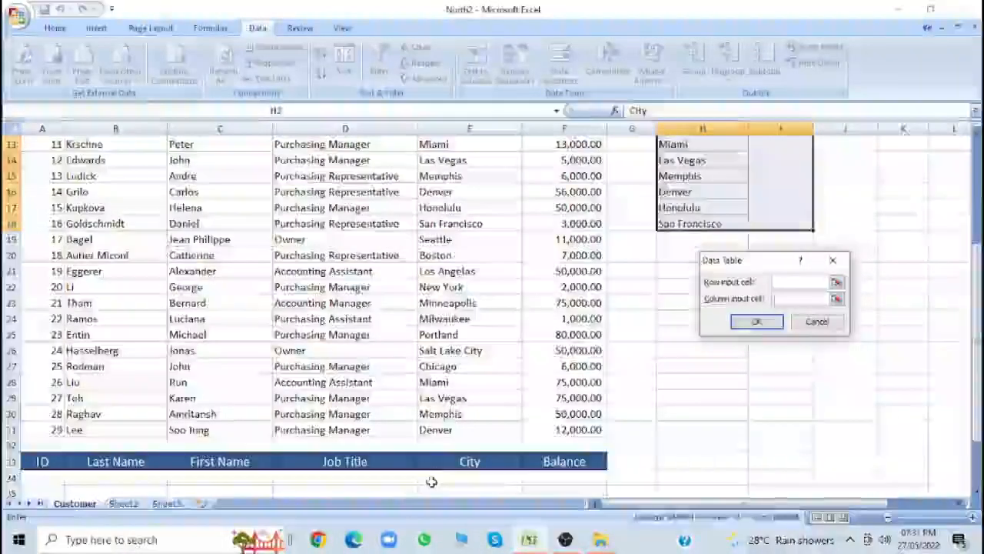
left_click(431, 480)
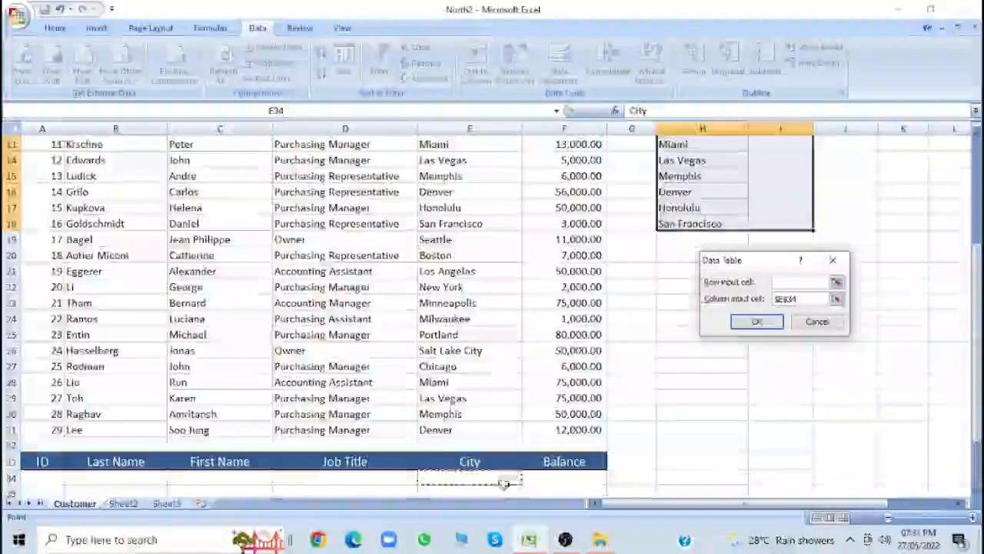
left_click(751, 322)
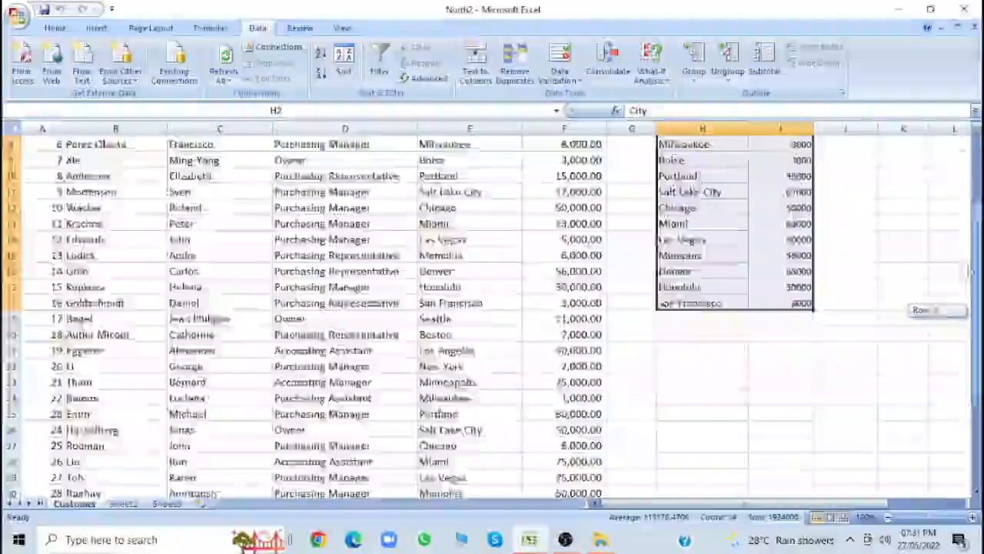
left_click_drag(971, 271, 970, 212)
left_click(904, 239)
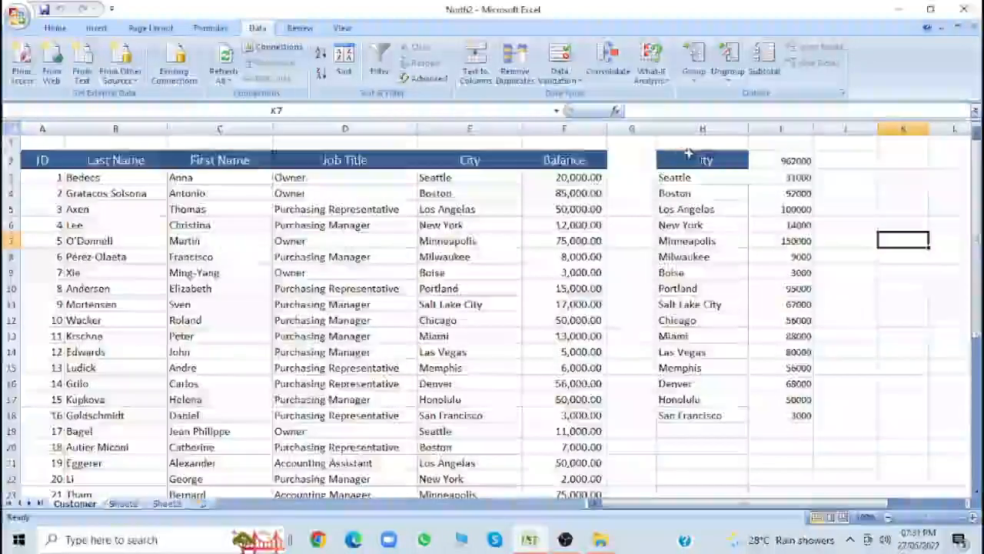
Apply the comma number style to column I and inspect the table formulas for Boston and Los Angeles
left_click(780, 129)
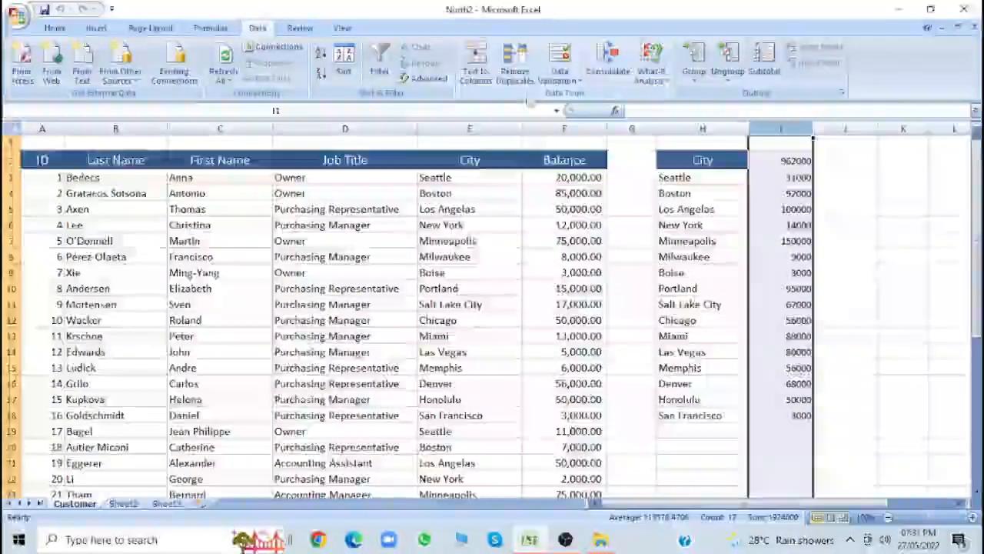
left_click(64, 28)
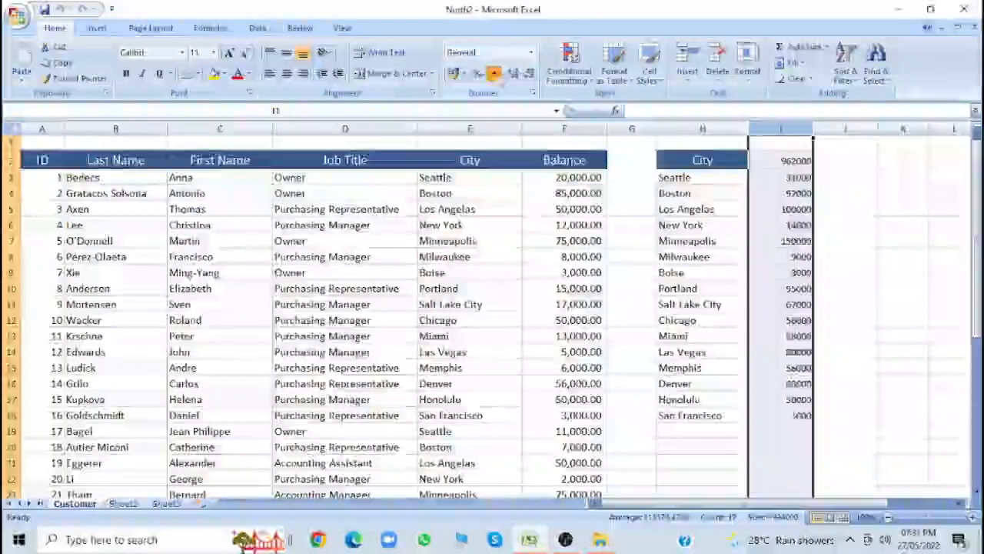
left_click(494, 73)
left_click(870, 222)
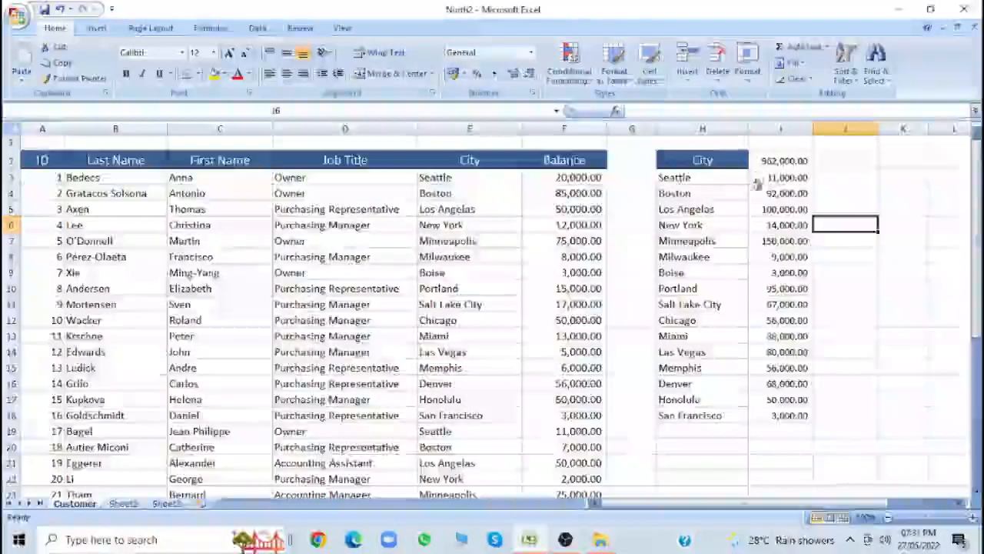
left_click(766, 195)
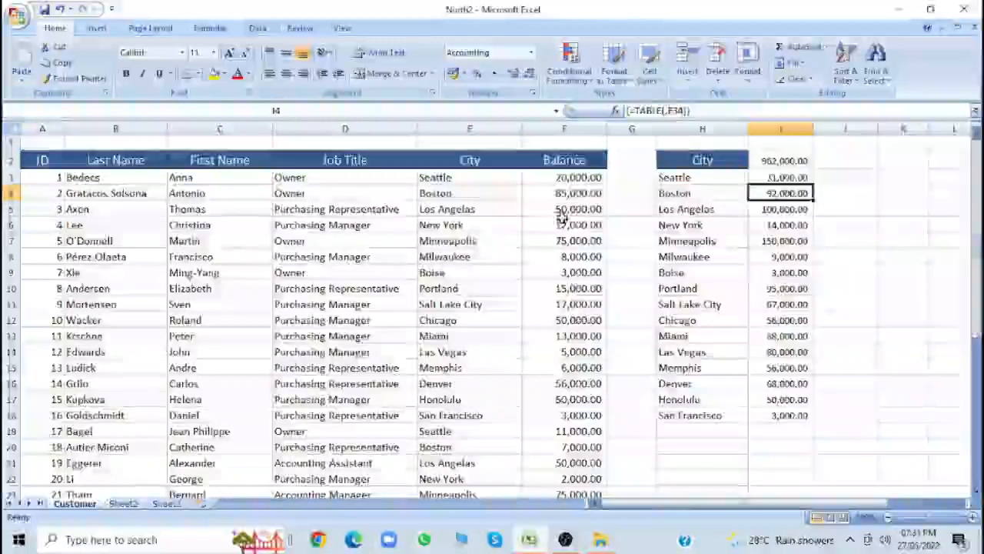
left_click(790, 208)
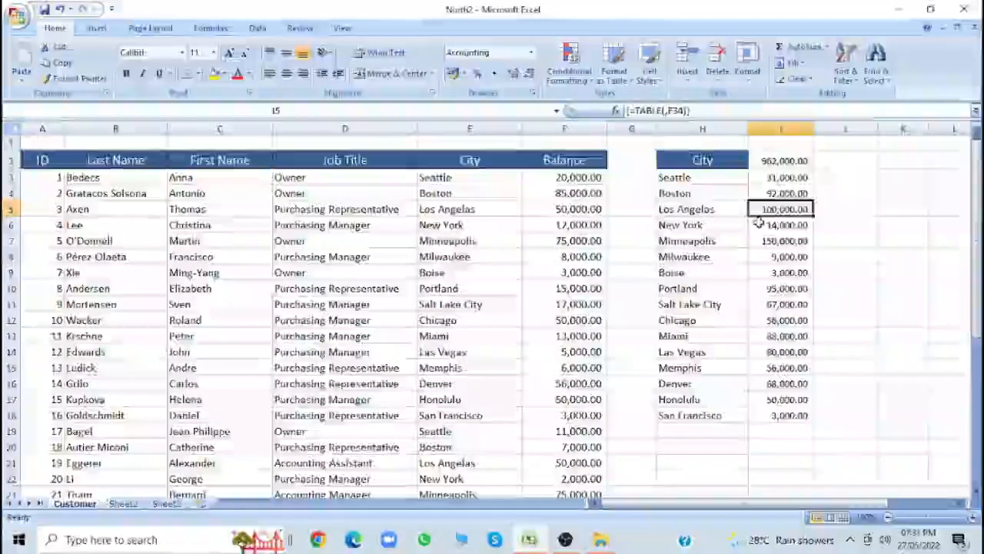
Sum the city totals I3:I18 in J17 to check them against the overall DSUM total
left_click(869, 400)
type("sum(")
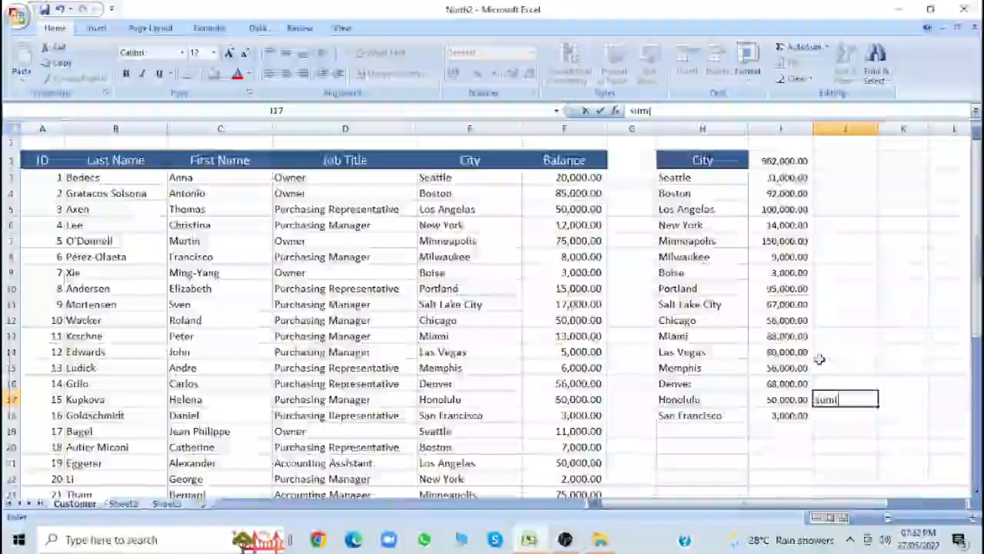
key("Escape")
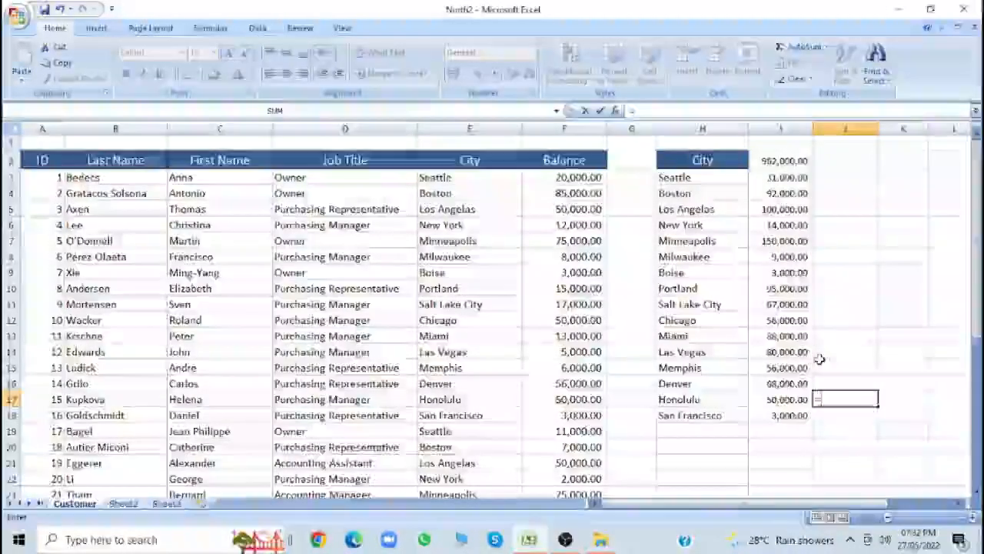
type("=sum(")
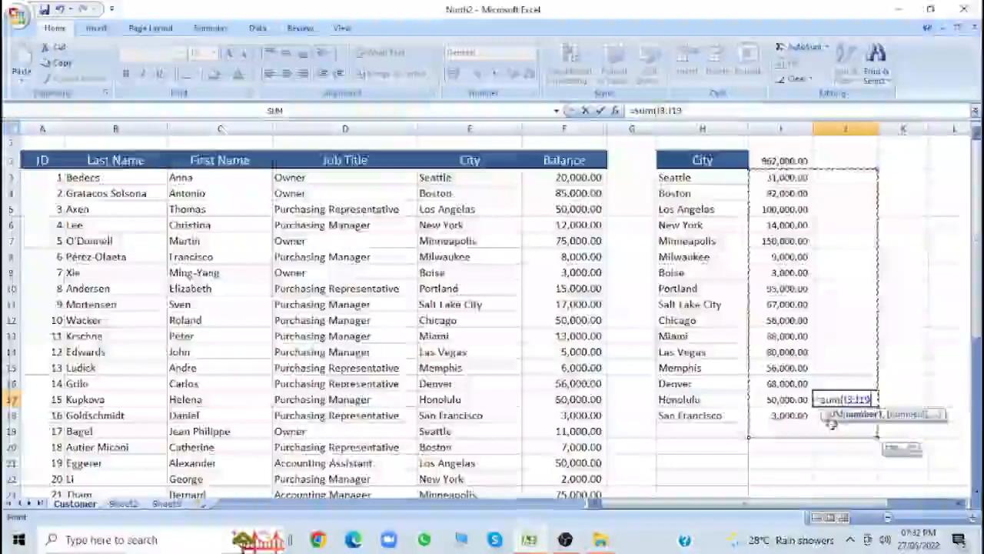
left_click_drag(803, 404, 792, 415)
key("Return")
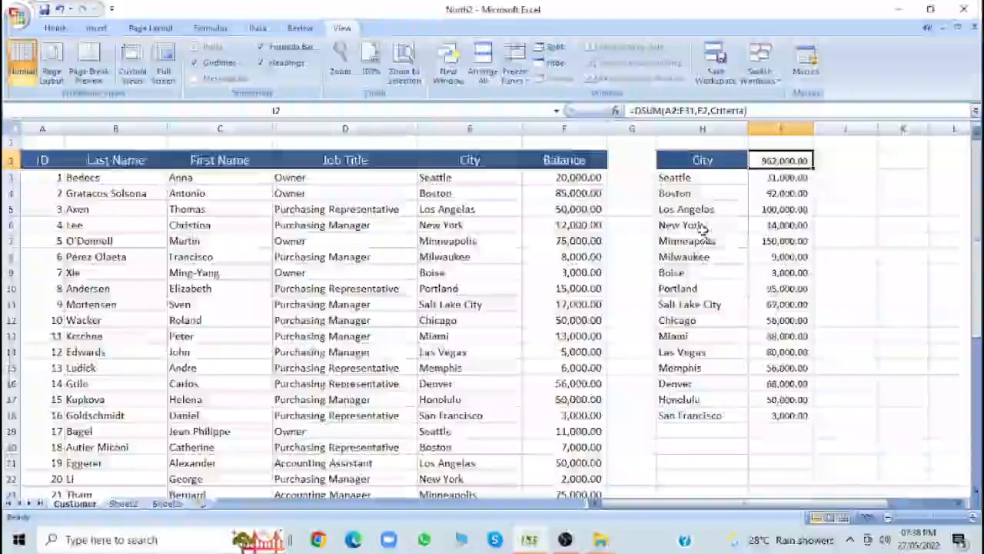
left_click(750, 193)
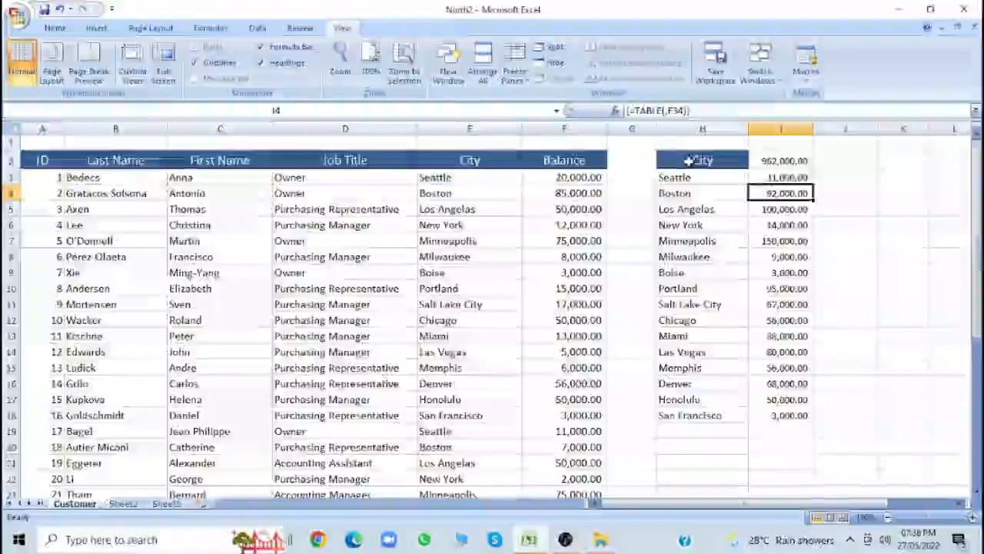
left_click(688, 161)
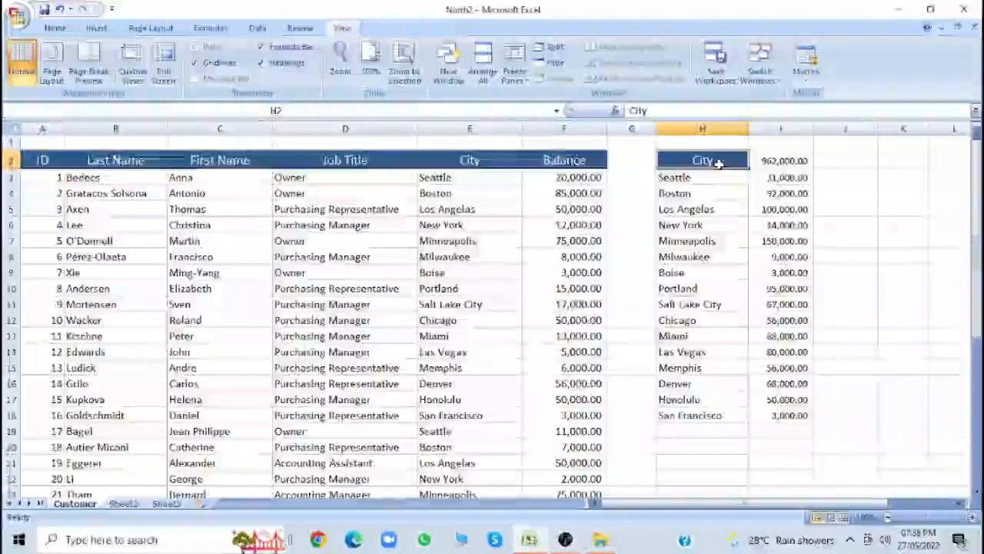
Inspect the formulas behind the Minneapolis total in I7, the overall DSUM total in I2 and the Seattle total in I3
left_click(760, 241)
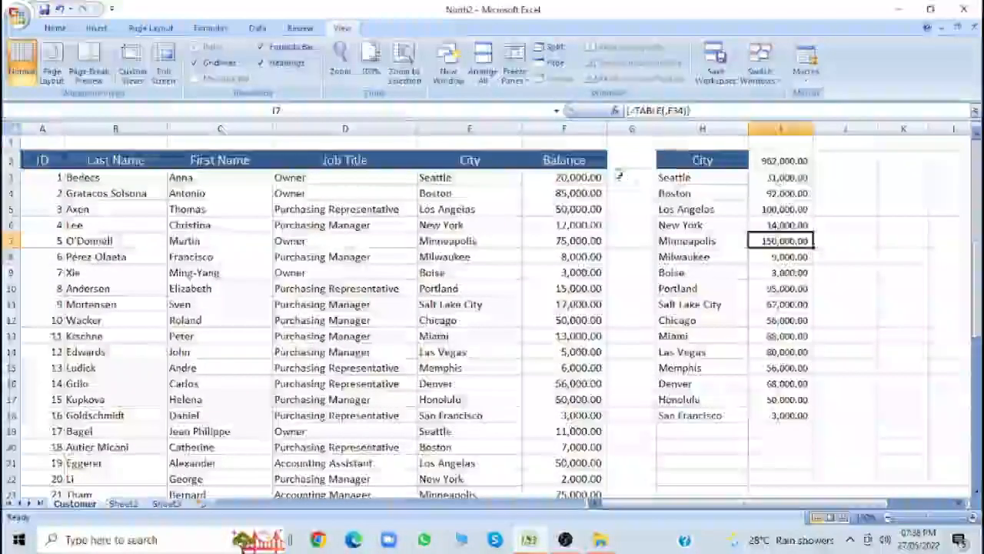
left_click(804, 160)
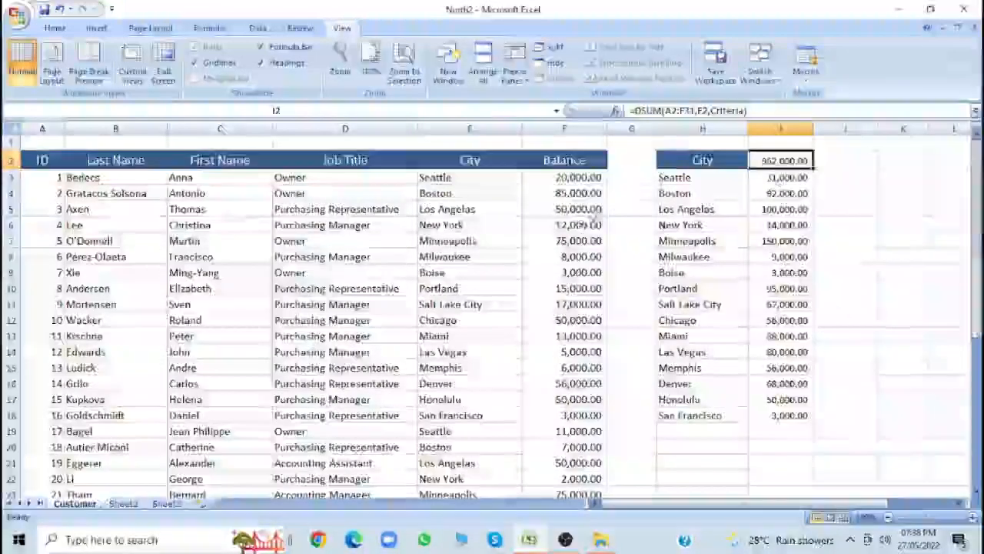
left_click(781, 178)
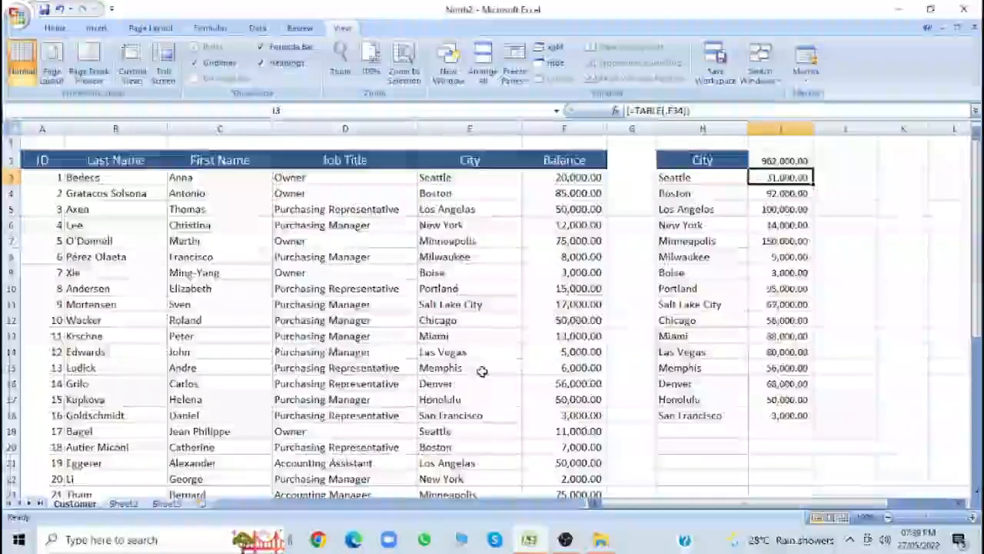
mouse_move(975, 194)
left_mouse_down()
mouse_move(975, 325)
mouse_move(974, 201)
left_mouse_up()
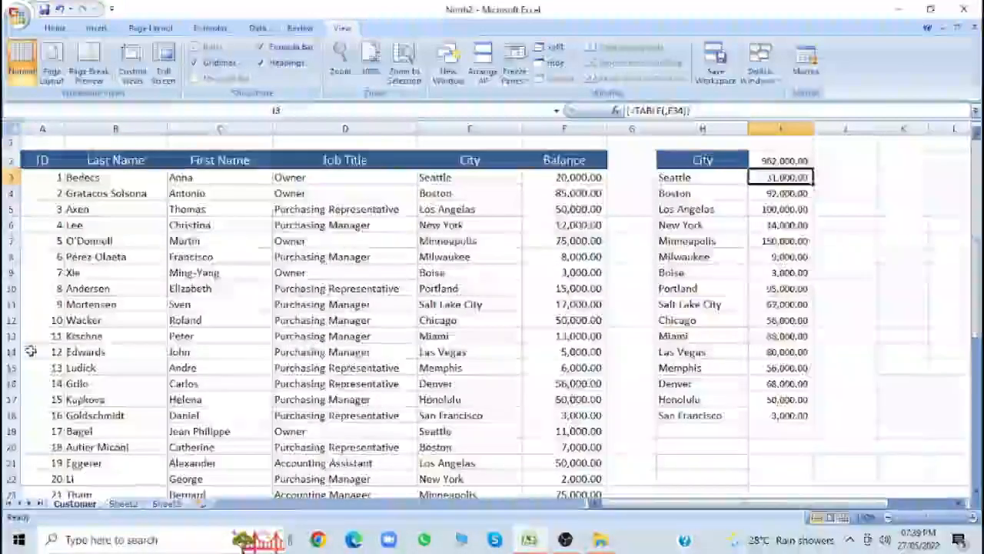
Split the worksheet window at row 16 and bring the criteria headings in row 33 into view in the lower pane
left_click(28, 381)
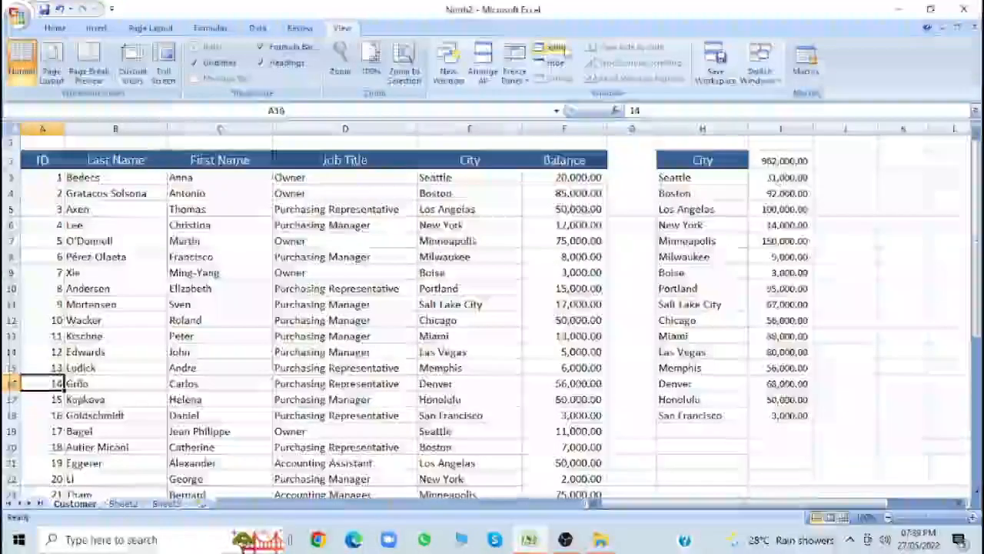
left_click(555, 48)
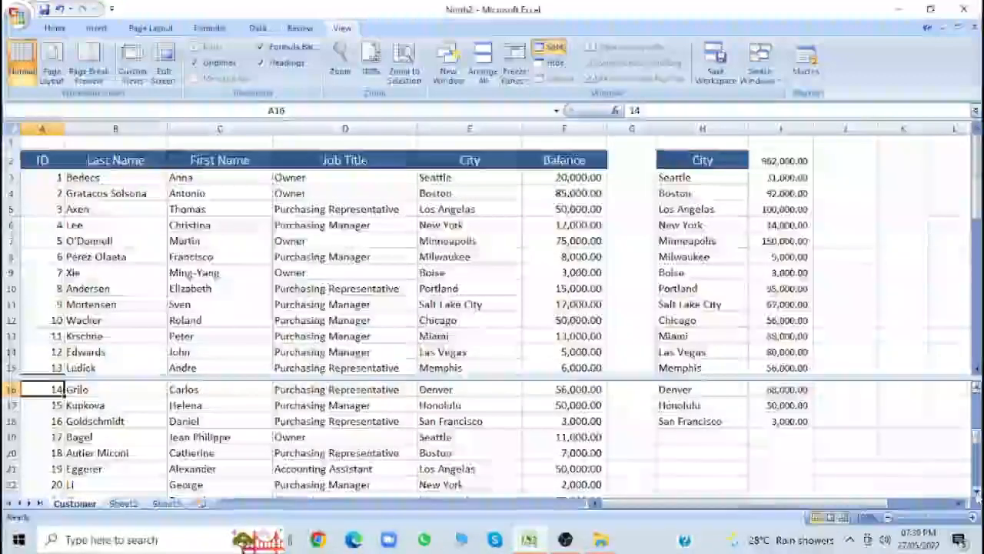
left_click_drag(975, 495, 976, 496)
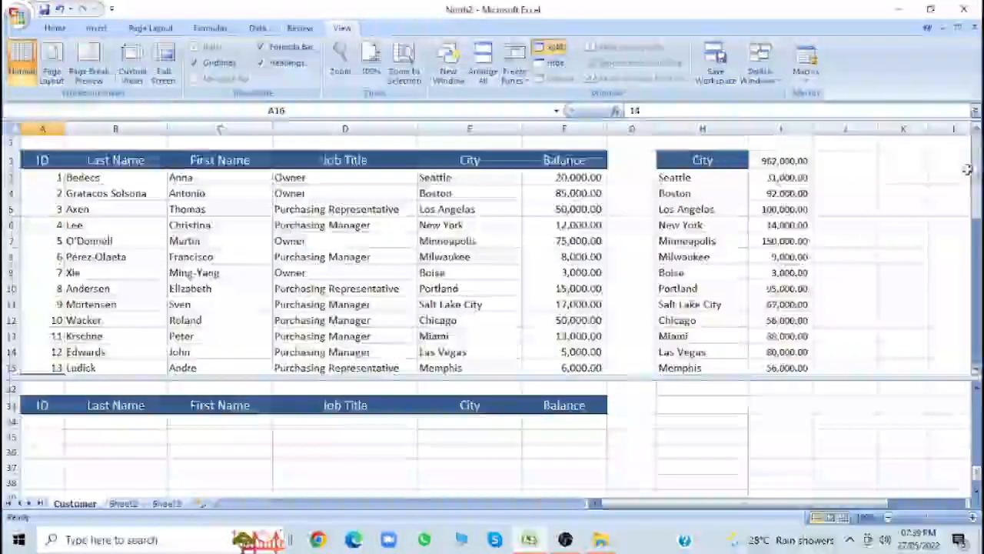
scroll(923, 177, "down", 3)
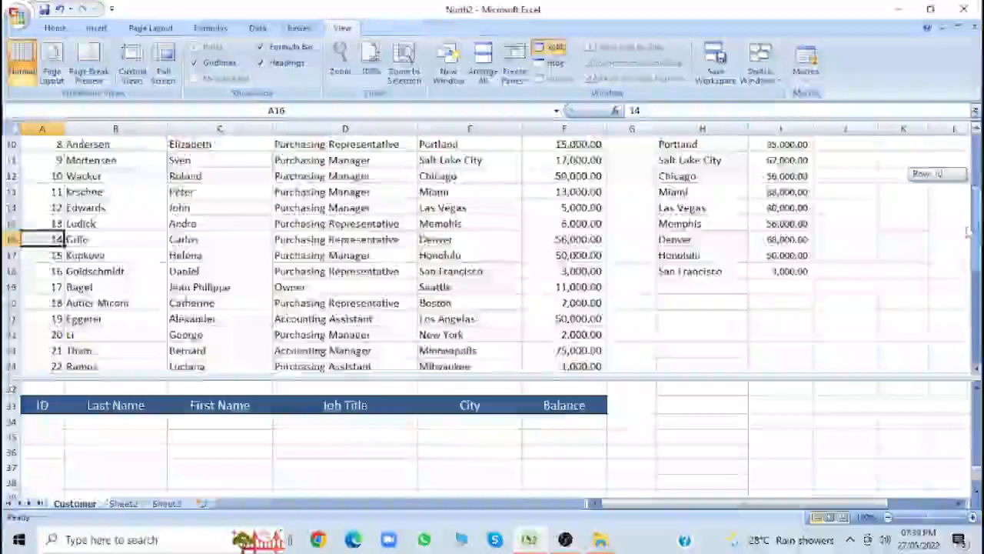
scroll(923, 177, "up", 3)
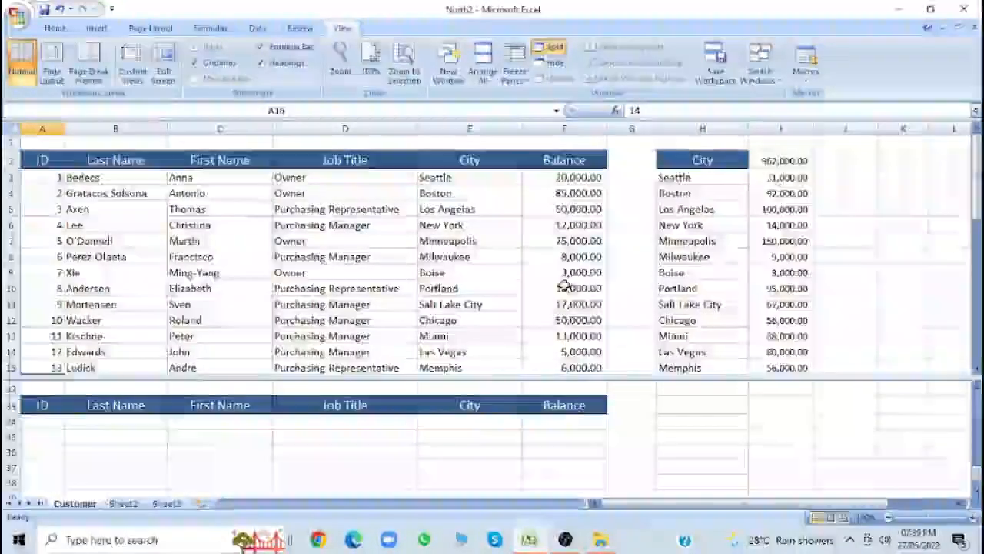
Set the Balance criterion in F34 to >20000 and review the recalculated city totals
left_click(534, 422)
type(">")
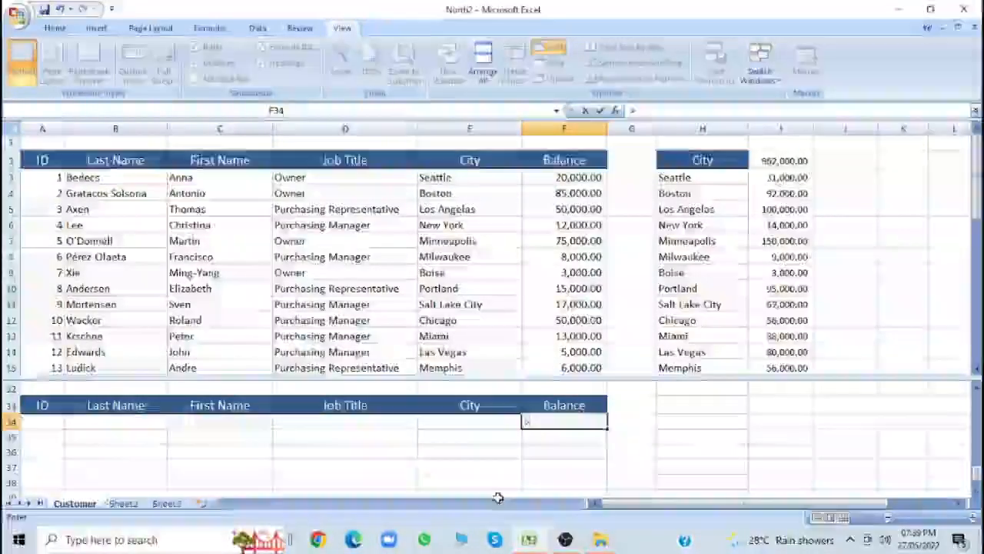
type("20000")
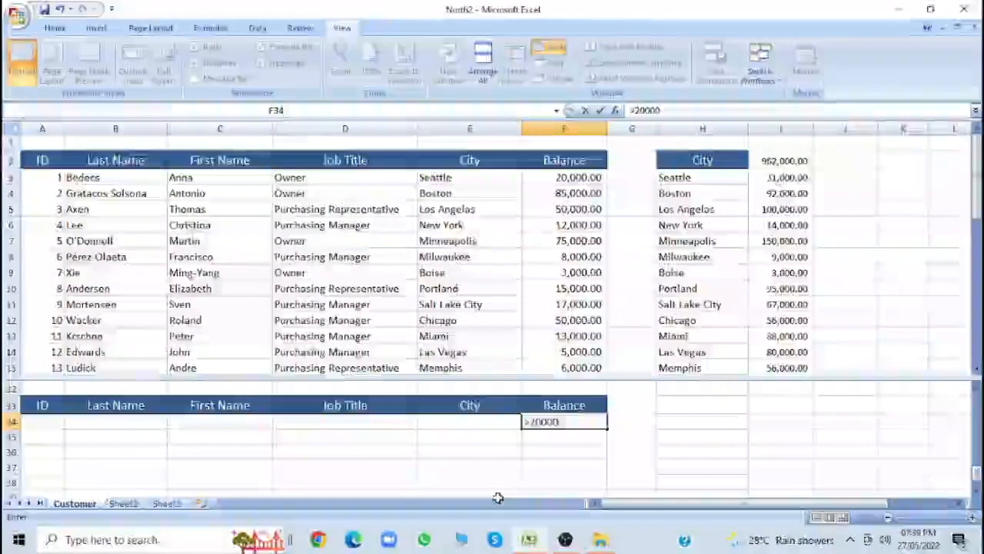
key("Return")
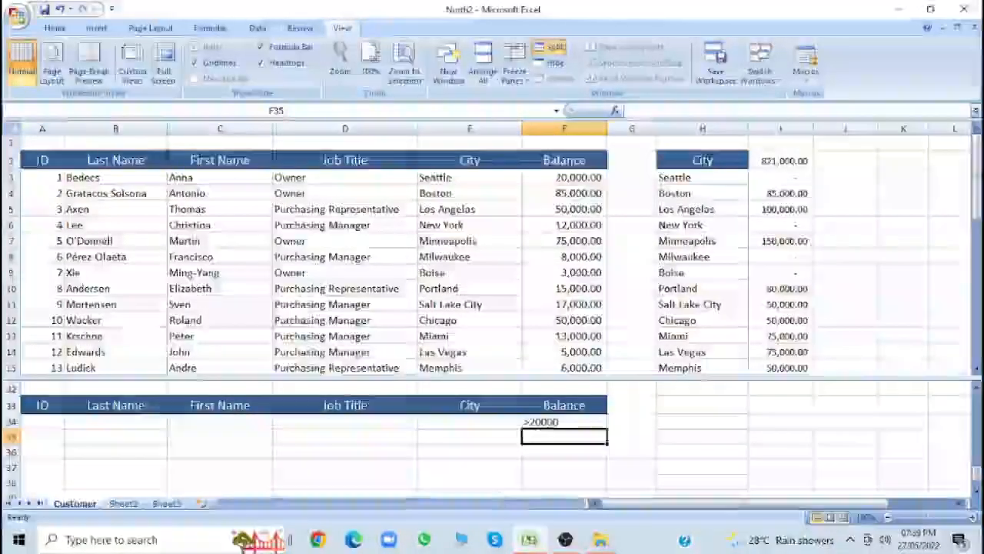
mouse_move(977, 178)
left_mouse_down()
mouse_move(976, 190)
mouse_move(976, 178)
left_mouse_up()
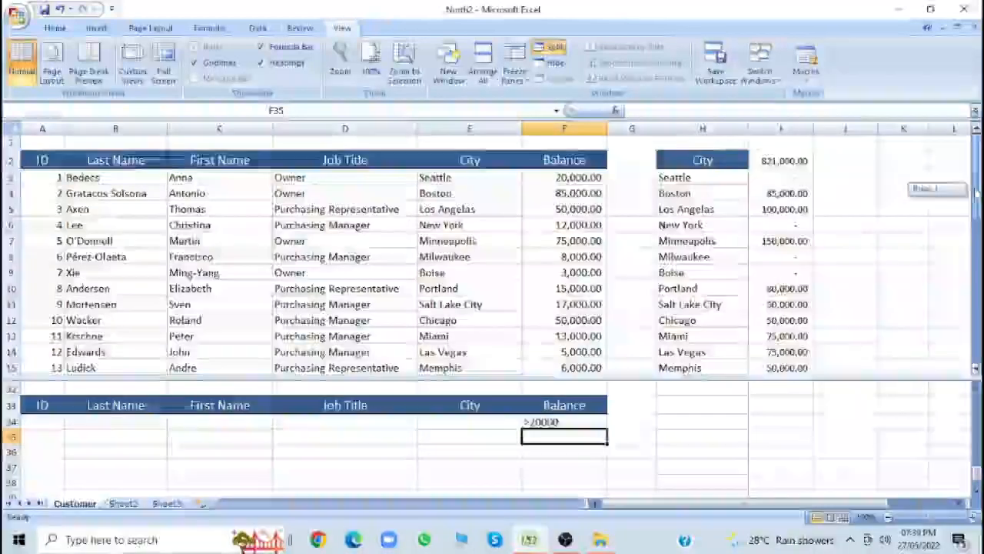
Clear the Balance criterion in F34 and enter <3000 in its place
left_click(555, 421)
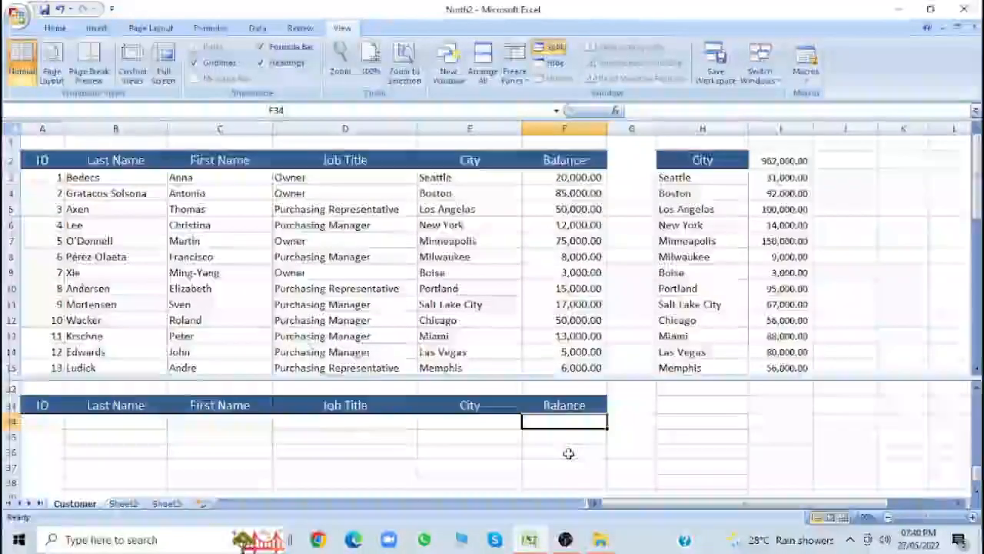
type(",")
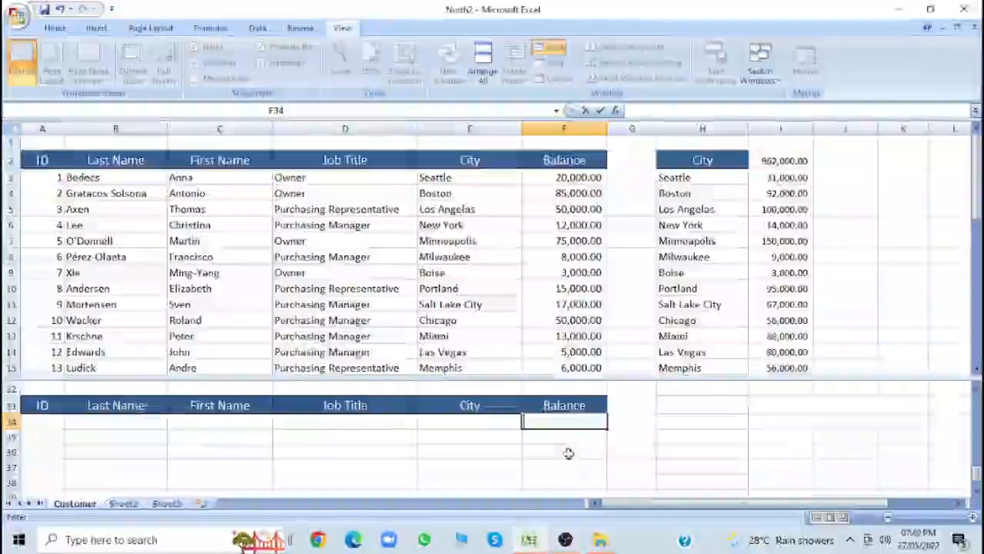
key("BackSpace")
type("<")
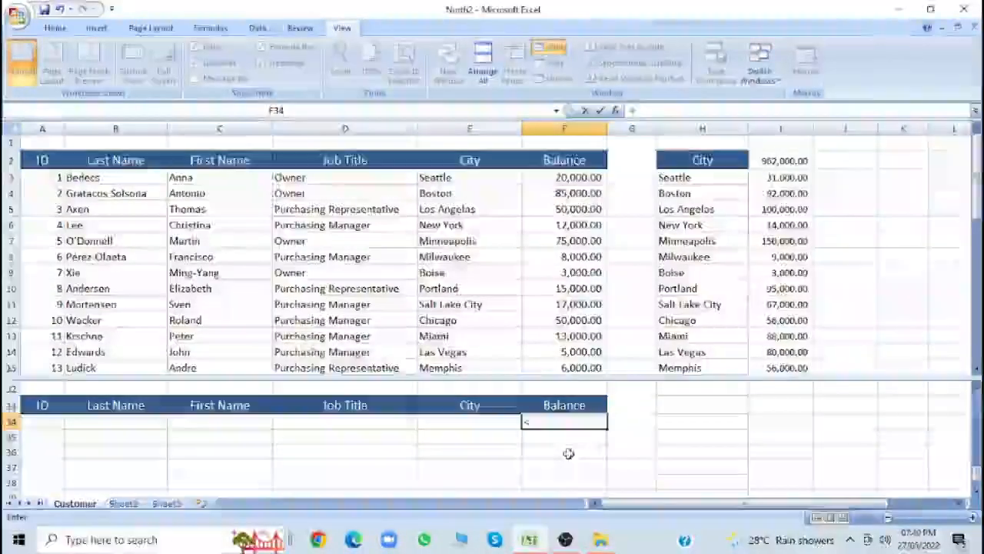
type("3000")
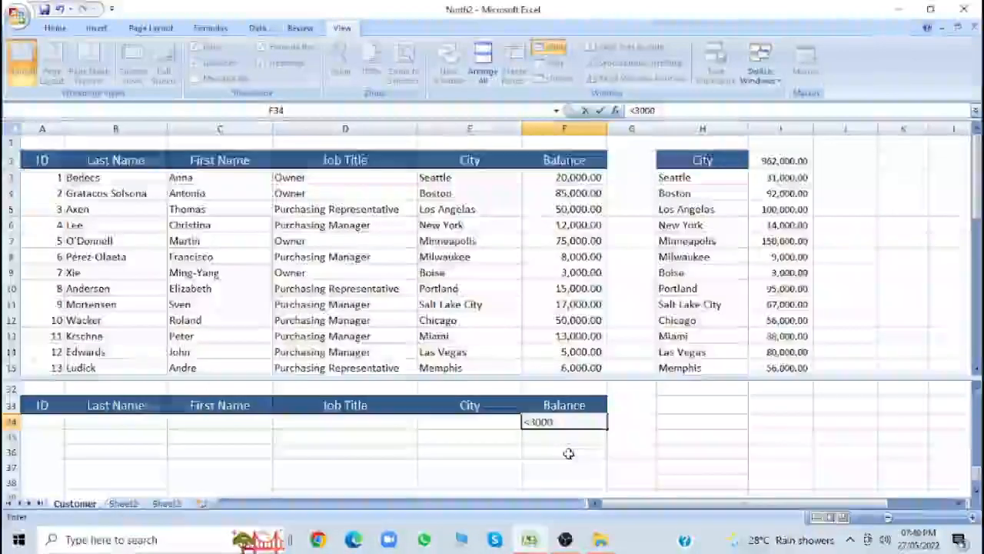
key("Return")
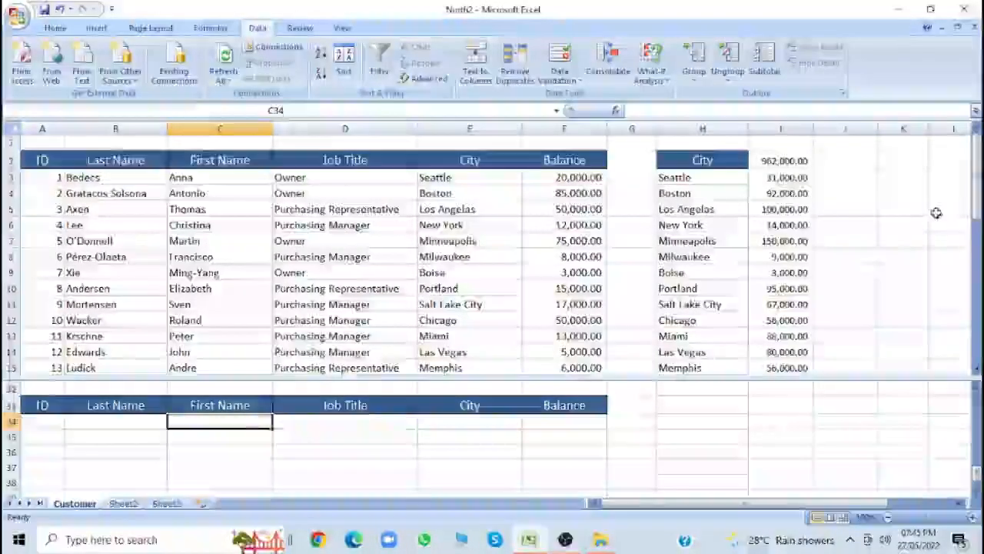
Test the Balance criterion >50000 in F34 against the city totals, and clear it again
mouse_move(977, 165)
left_mouse_down()
mouse_move(979, 179)
mouse_move(977, 166)
left_mouse_up()
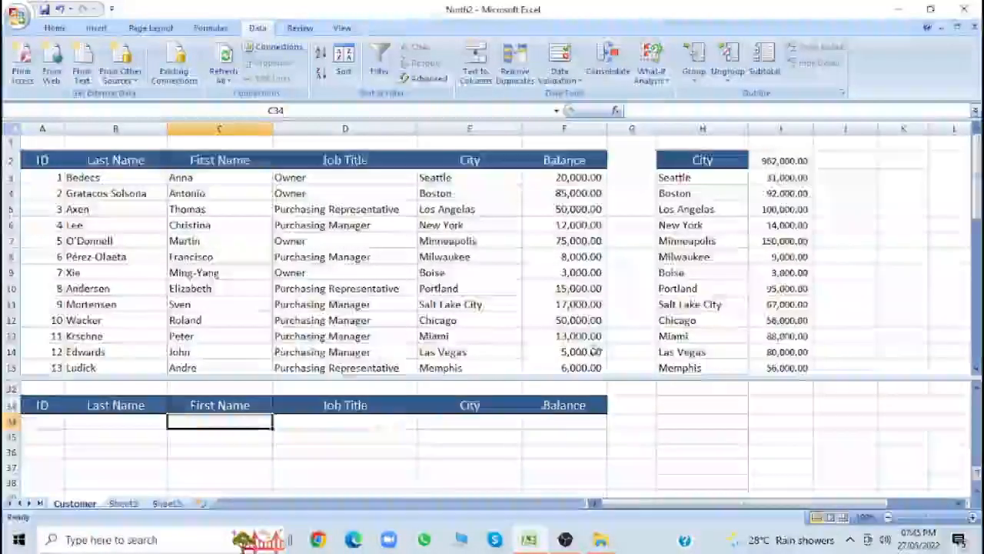
left_click(545, 423)
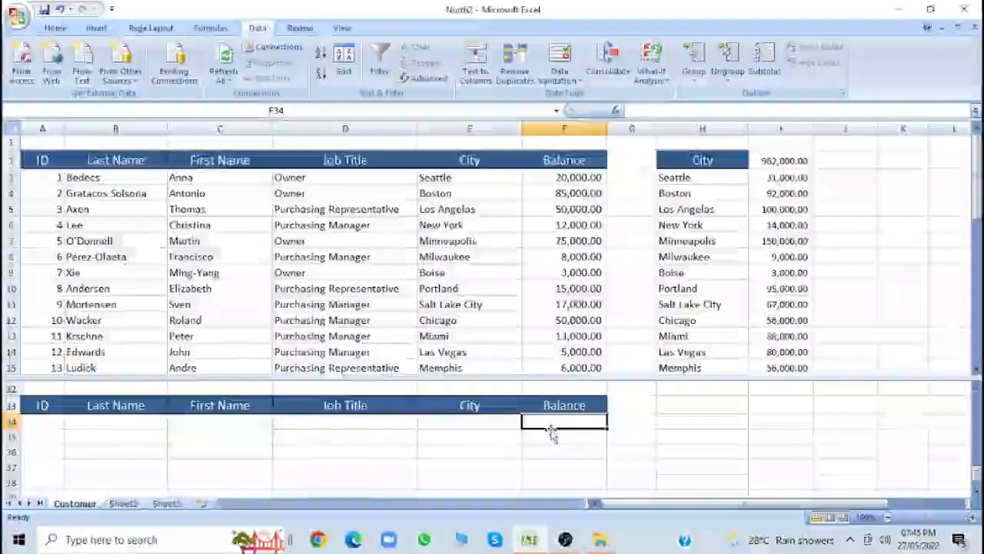
type(">")
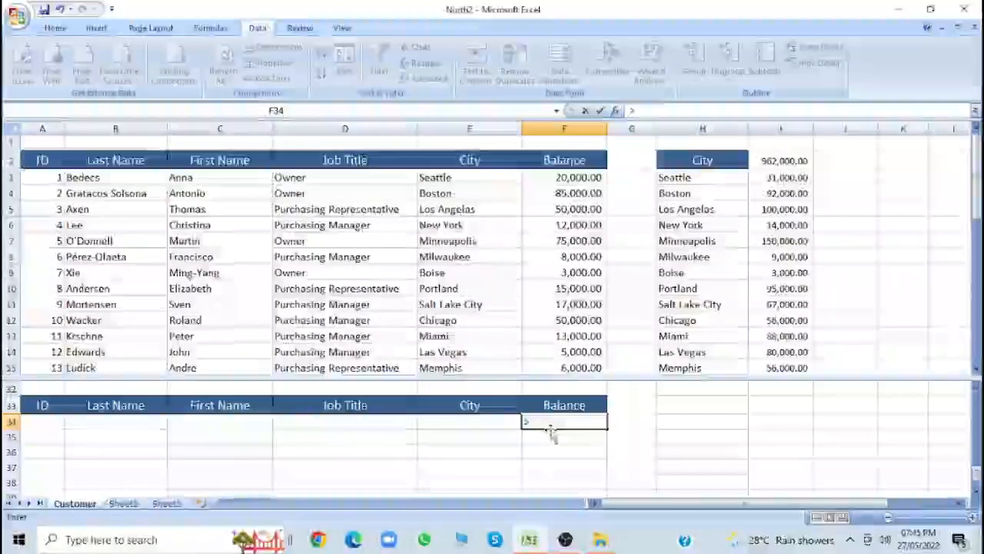
type("50000")
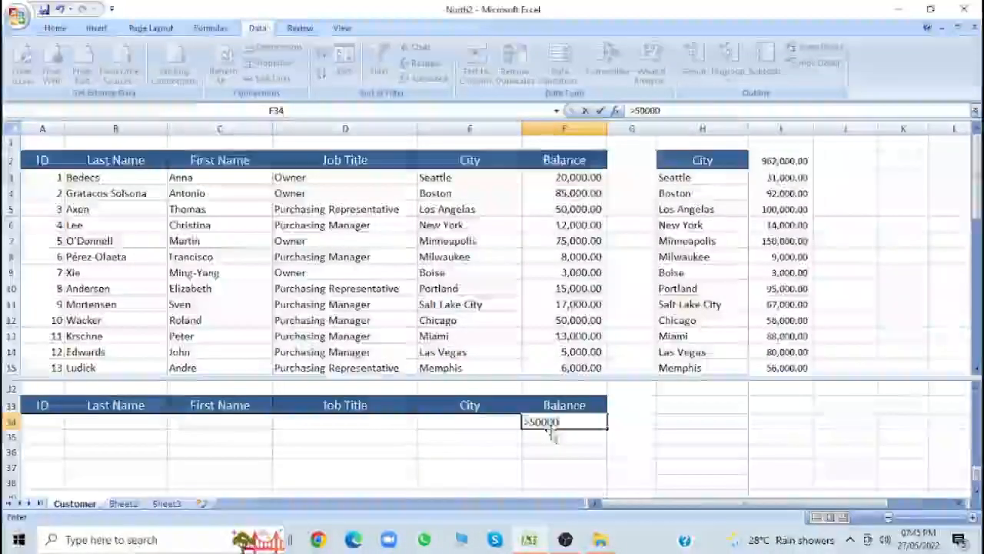
key("Return")
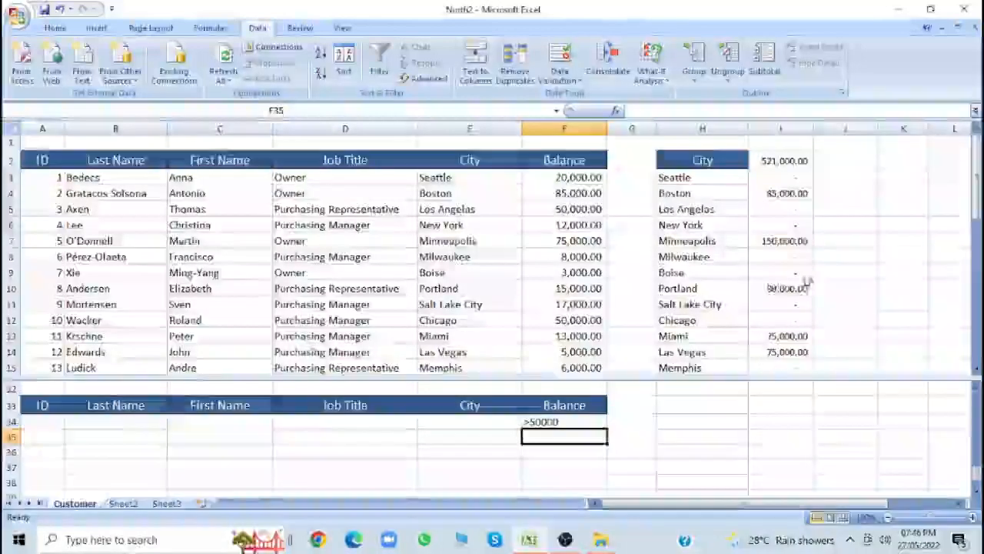
mouse_move(978, 192)
left_mouse_down()
mouse_move(976, 212)
mouse_move(973, 194)
left_mouse_up()
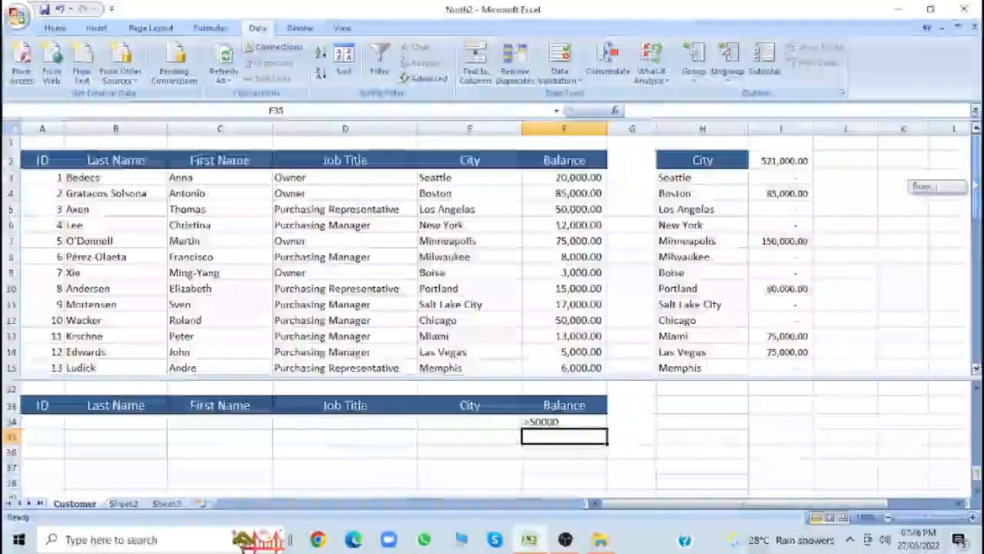
left_click(564, 422)
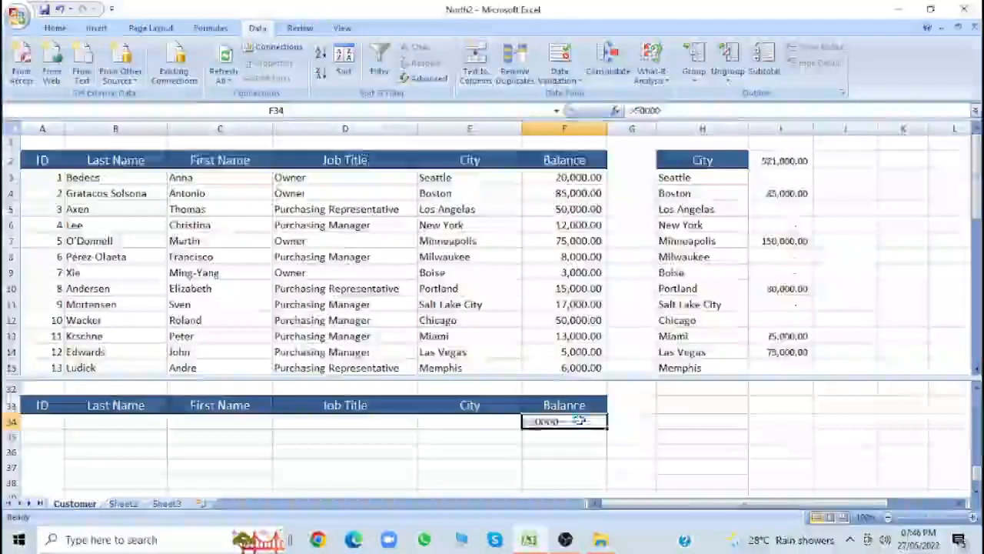
key("Delete")
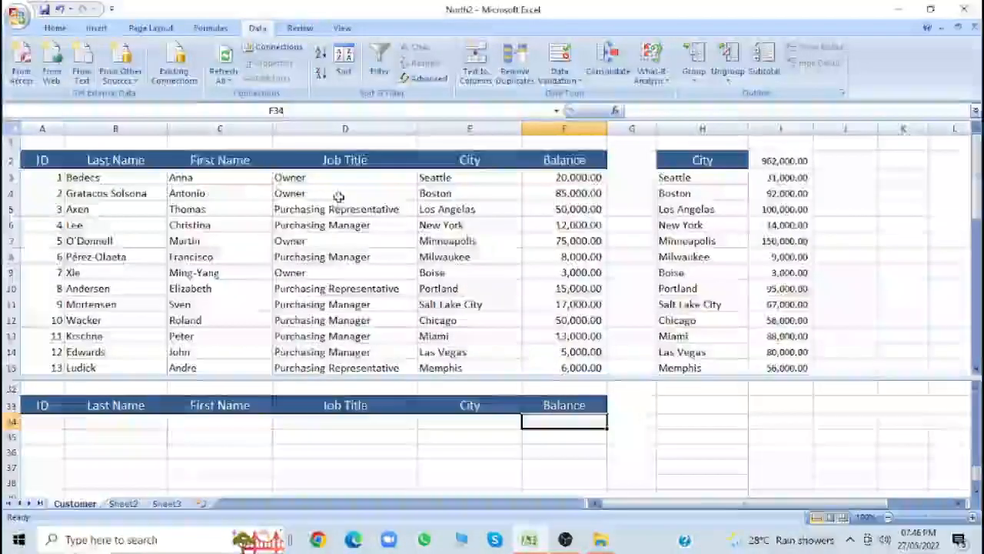
Test the Job Title criterion by copying Owner from D3 into D34 and checking the DSUM total, and clear it again
left_click(314, 179)
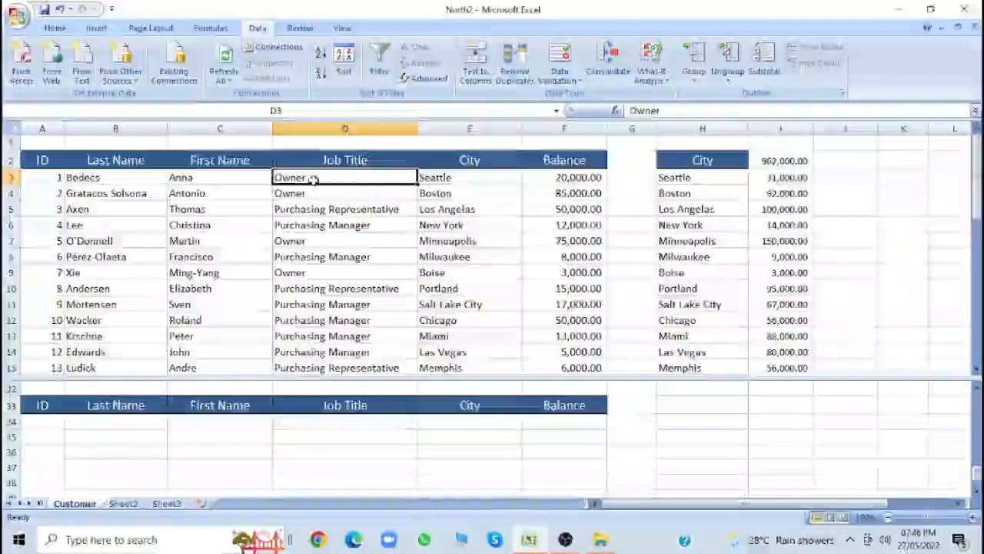
right_click(314, 180)
left_click(347, 206)
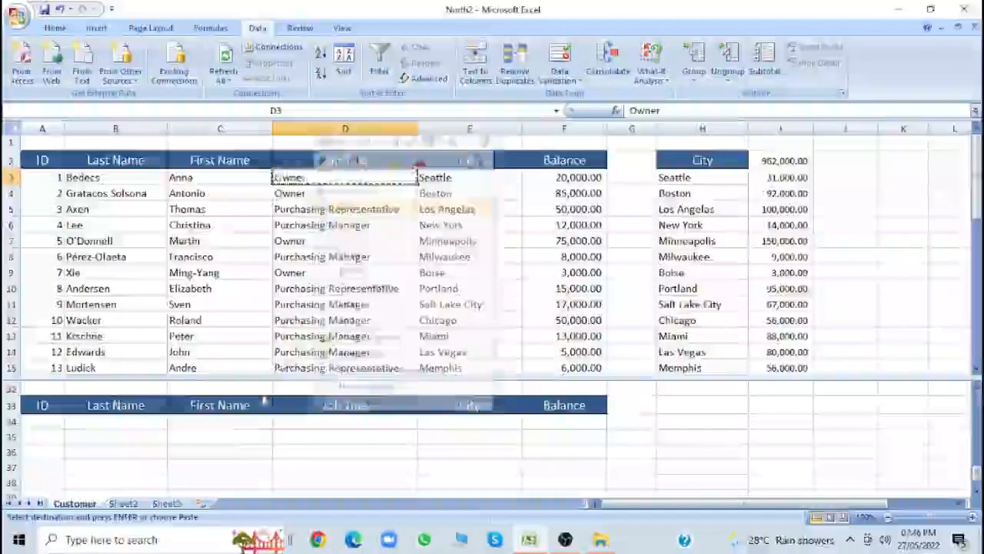
left_click(287, 423)
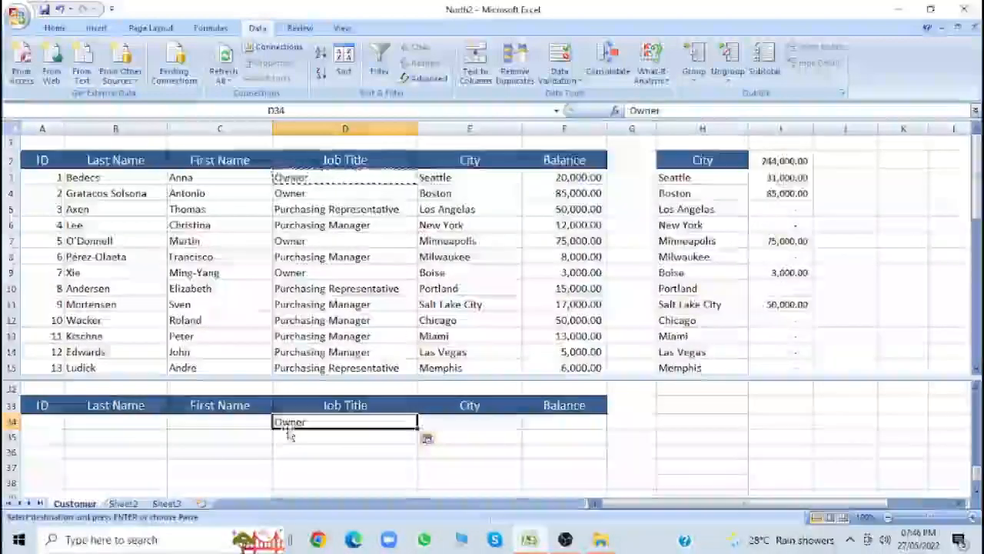
left_click(283, 436)
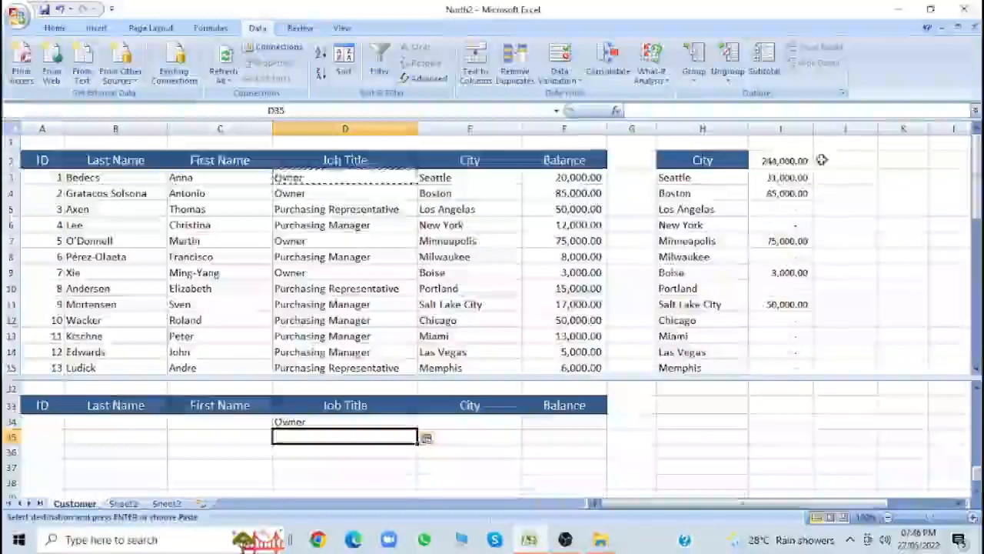
left_click(773, 160)
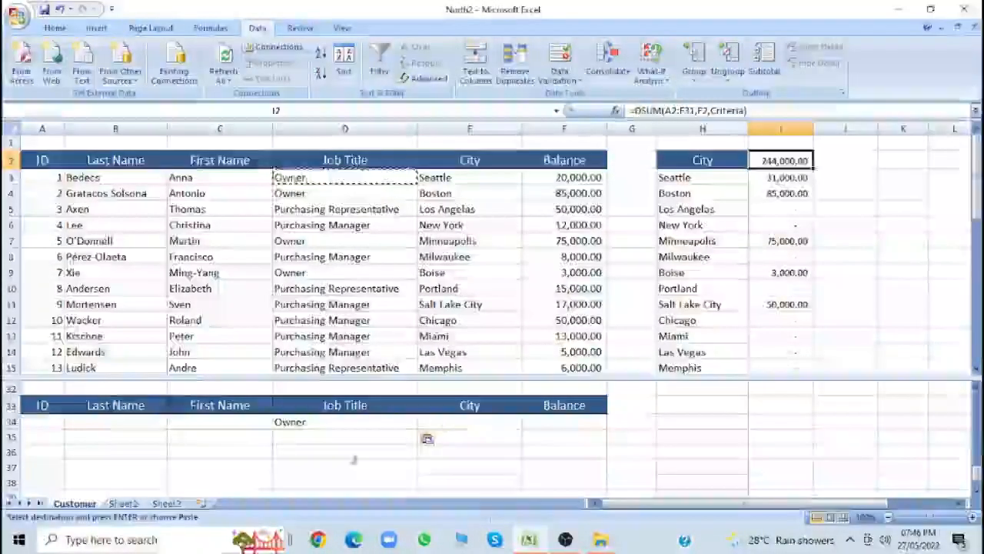
left_click(291, 423)
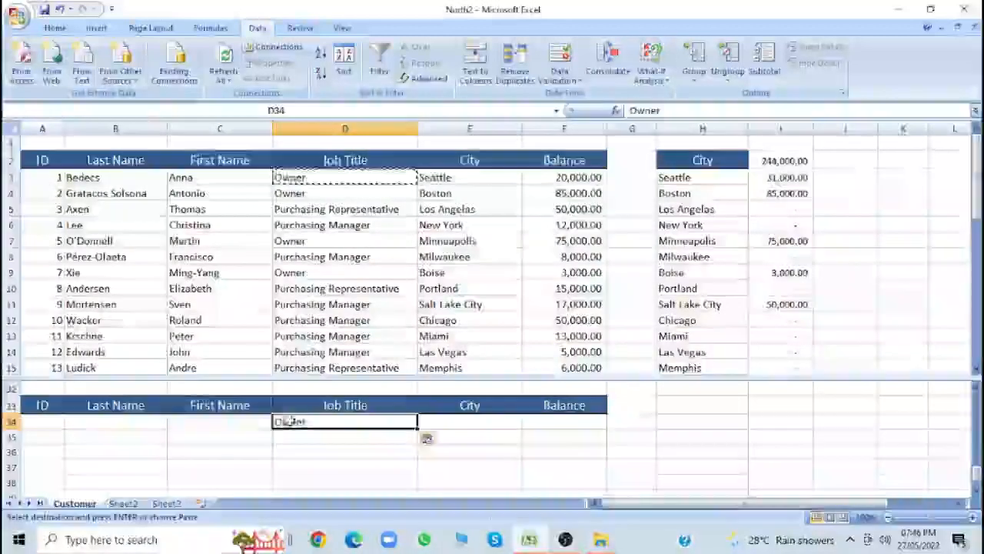
key("Delete")
Test the First Name criterion A* in C34 against the city totals and the DSUM formula in I2, and clear it again
left_click(185, 432)
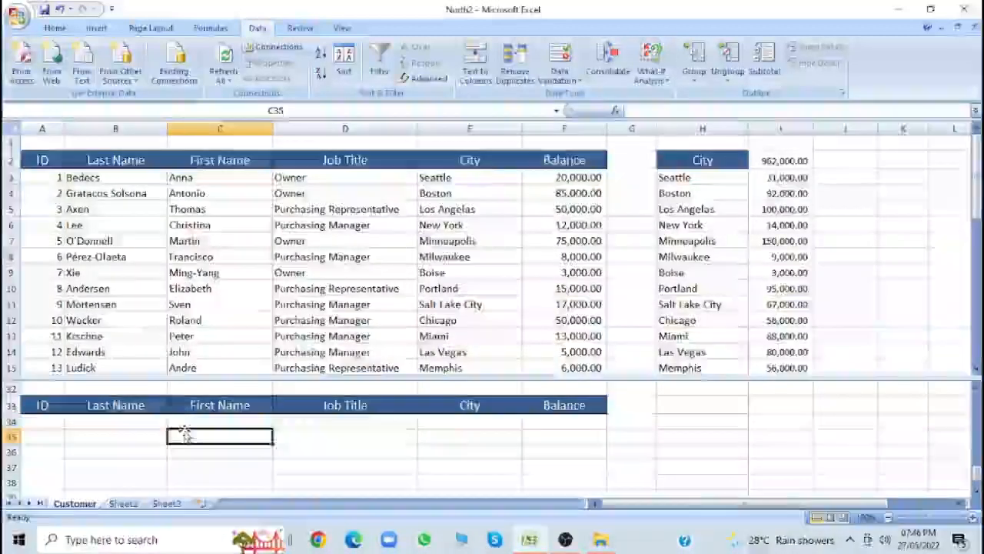
left_click(179, 423)
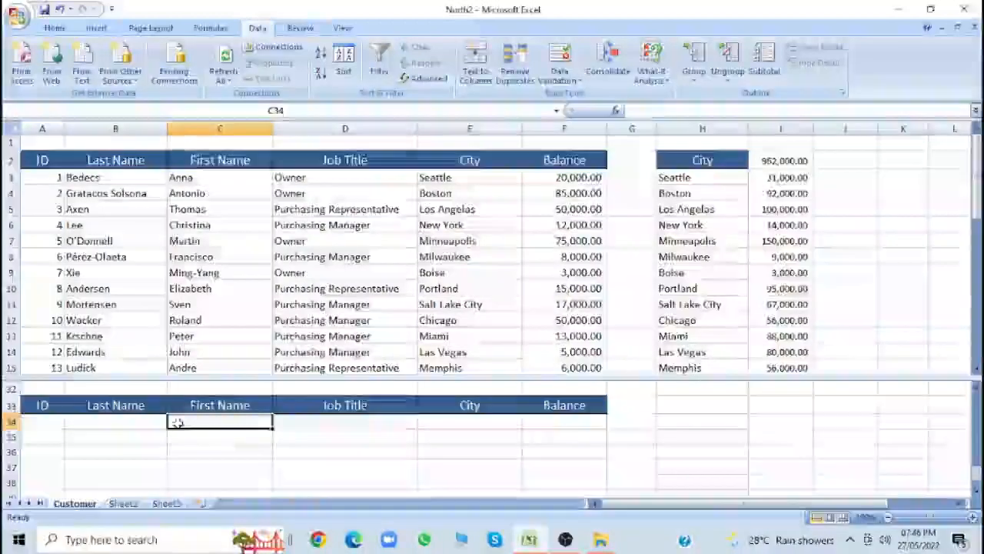
type("A")
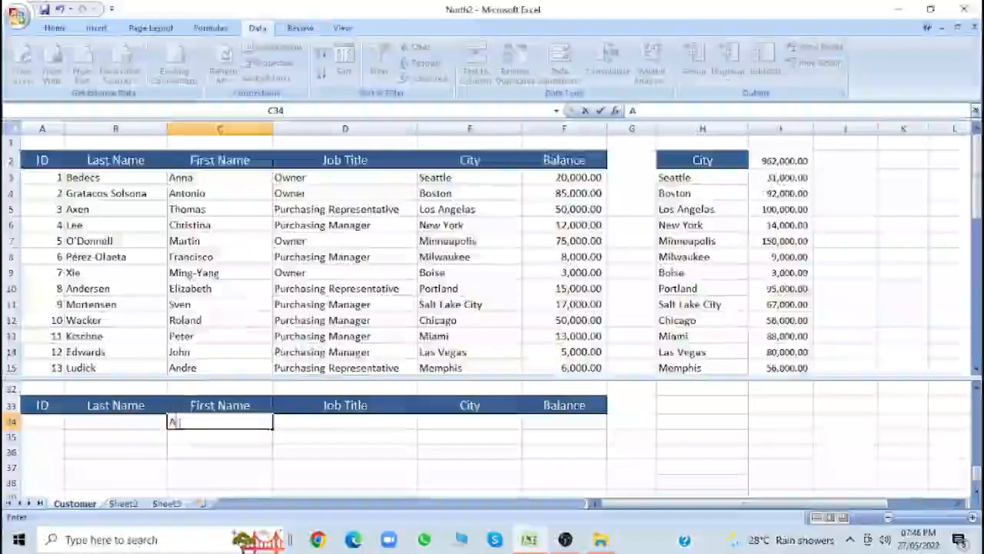
type("*")
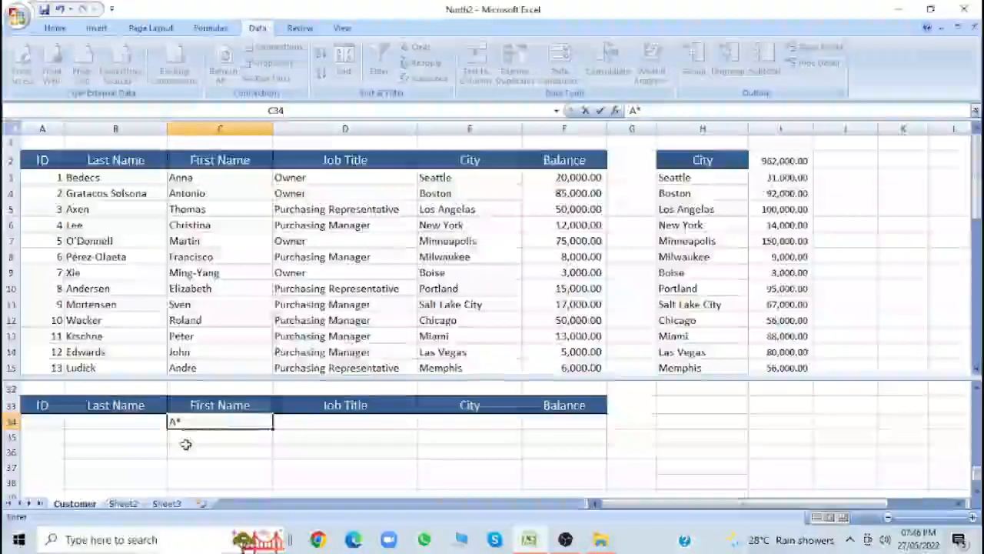
left_click(185, 449)
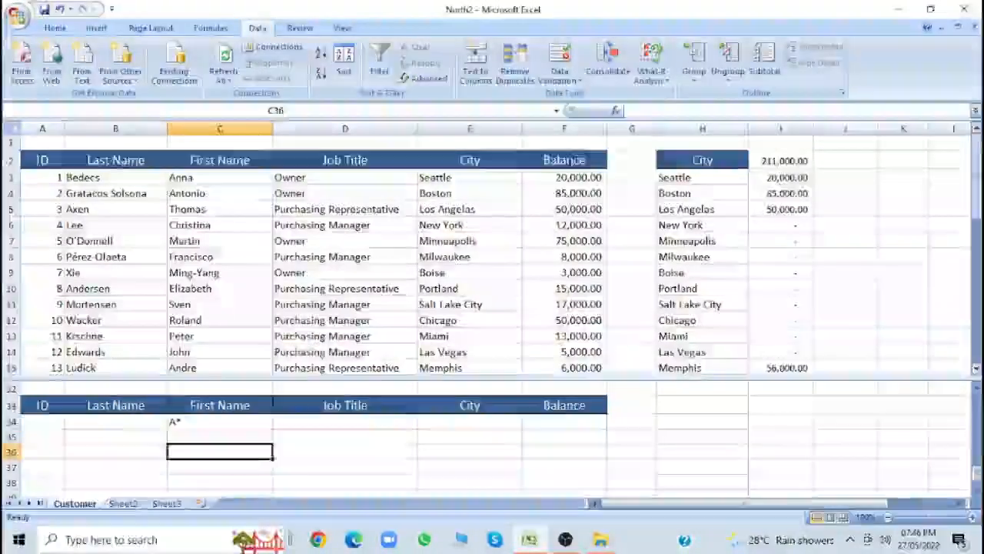
left_click_drag(975, 152, 975, 167)
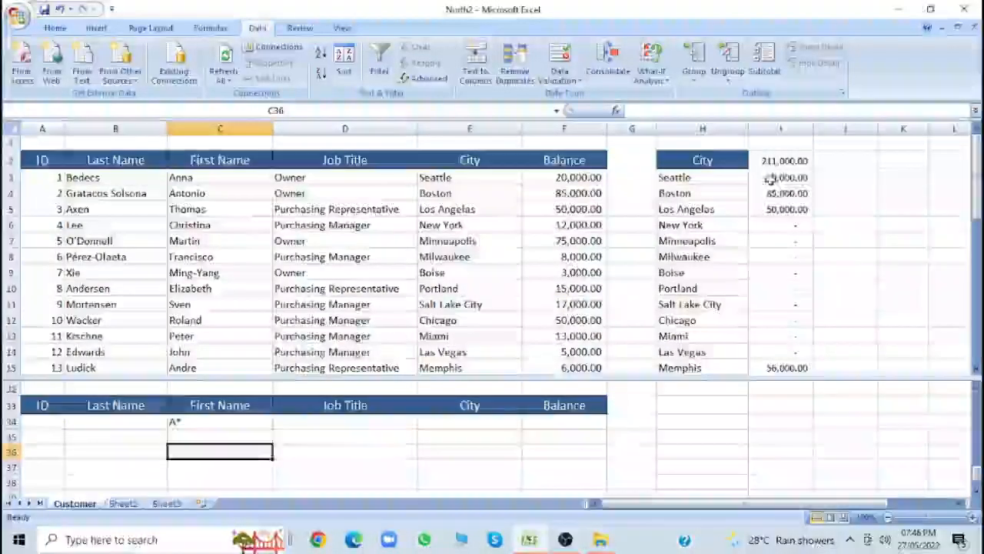
mouse_move(977, 180)
left_mouse_down()
mouse_move(977, 203)
mouse_move(978, 178)
left_mouse_up()
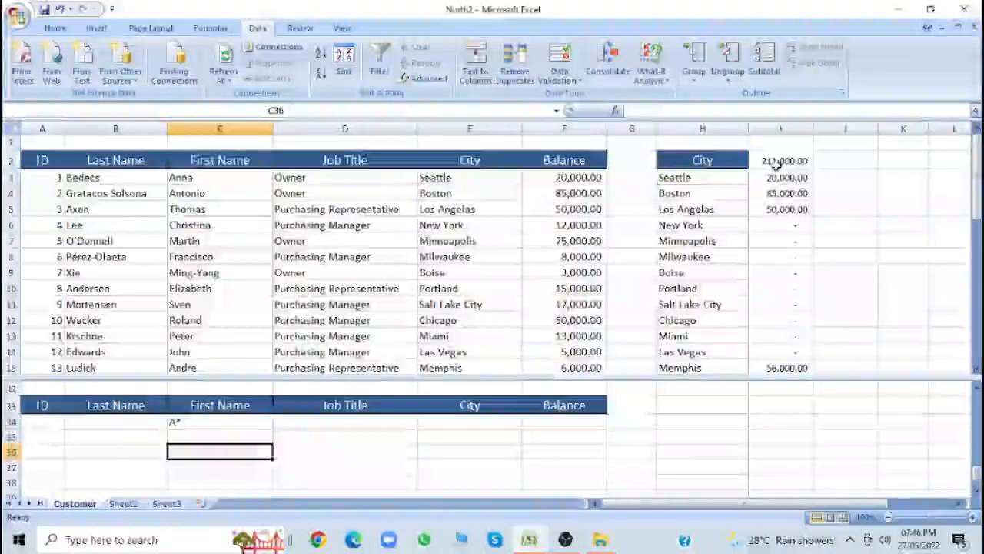
left_click(779, 161)
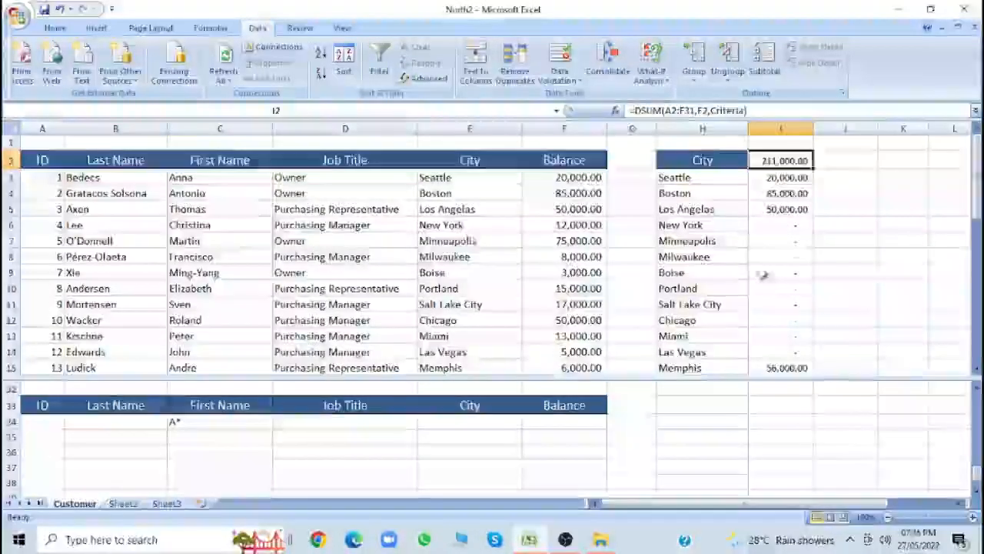
left_click(223, 428)
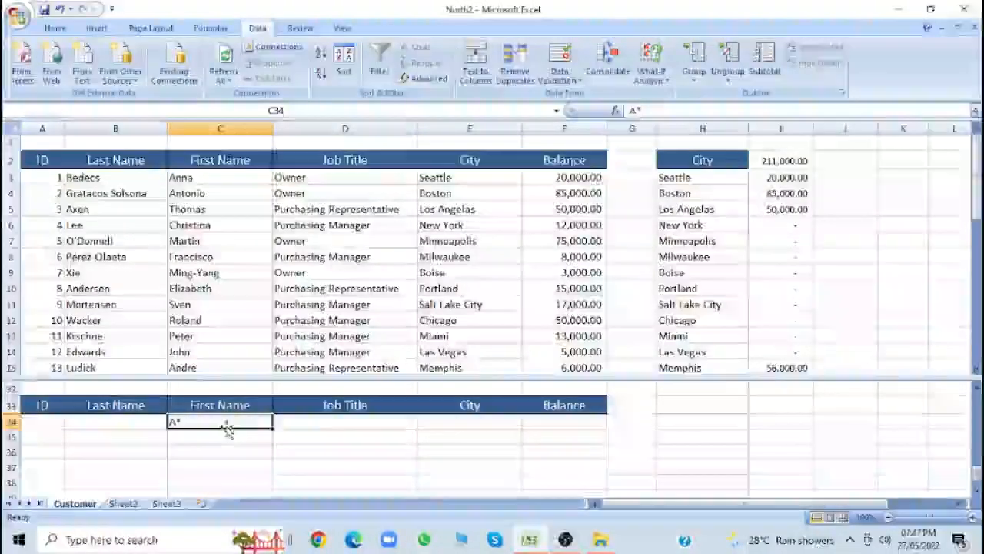
key("Delete")
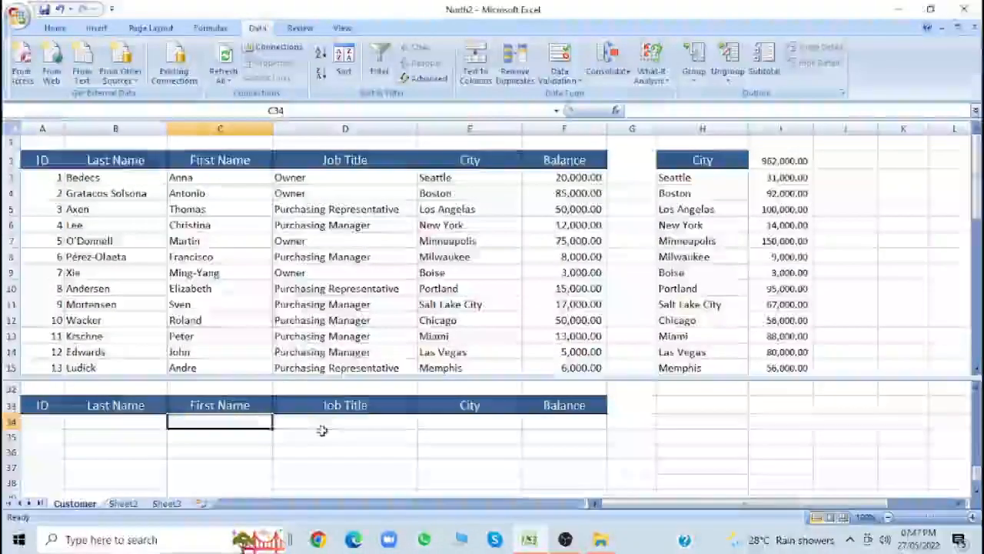
Copy the job title Owner from D9 into the Job Title criterion cell D34
left_click(283, 273)
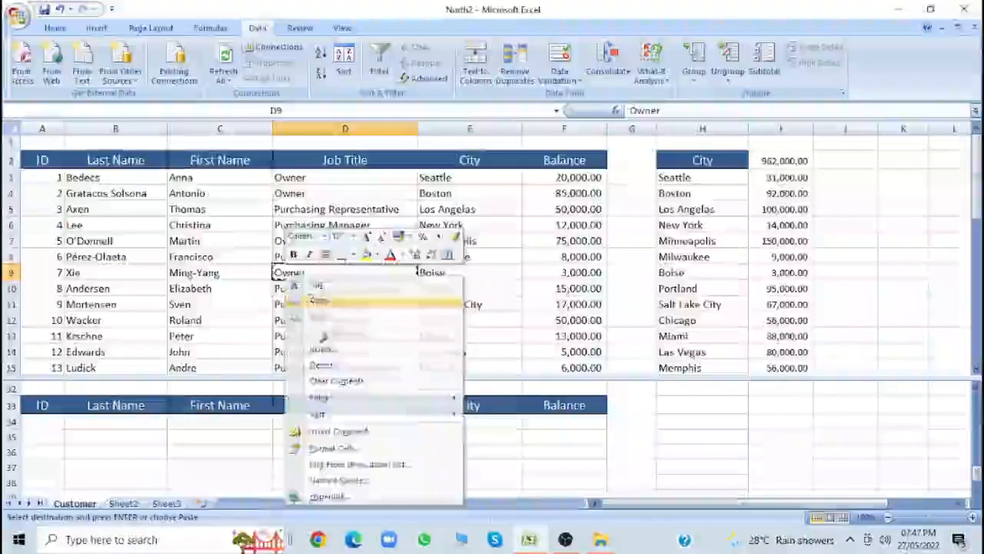
left_click(317, 301)
left_click(320, 426)
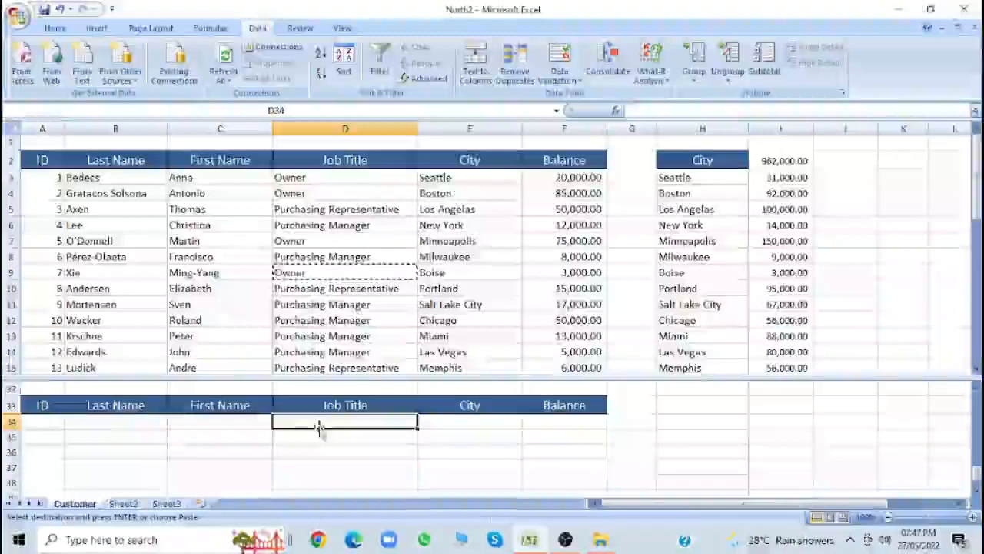
key("ctrl+v")
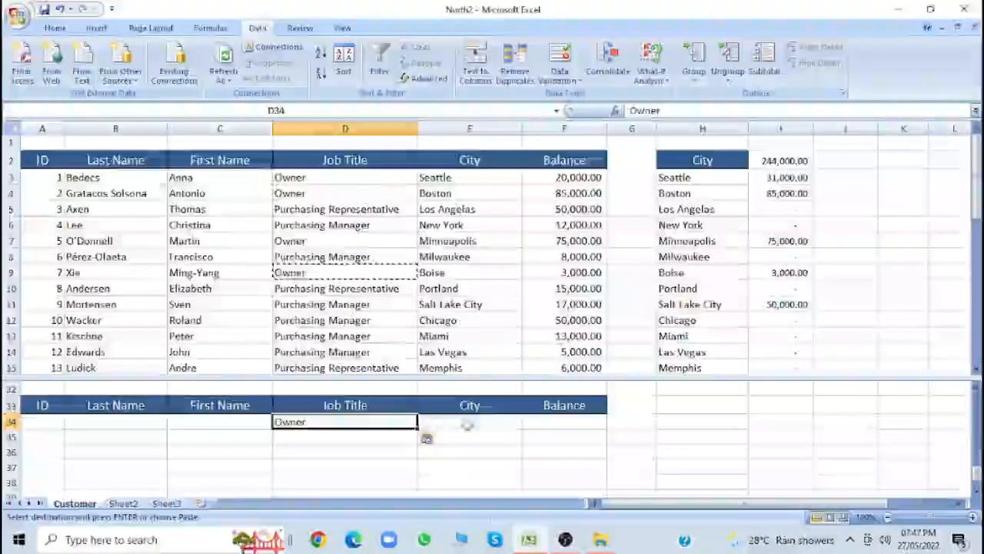
Add the Balance criterion >50000 in F34 alongside the Job Title criterion, and review the city totals and the DSUM formula in I2
left_click(541, 422)
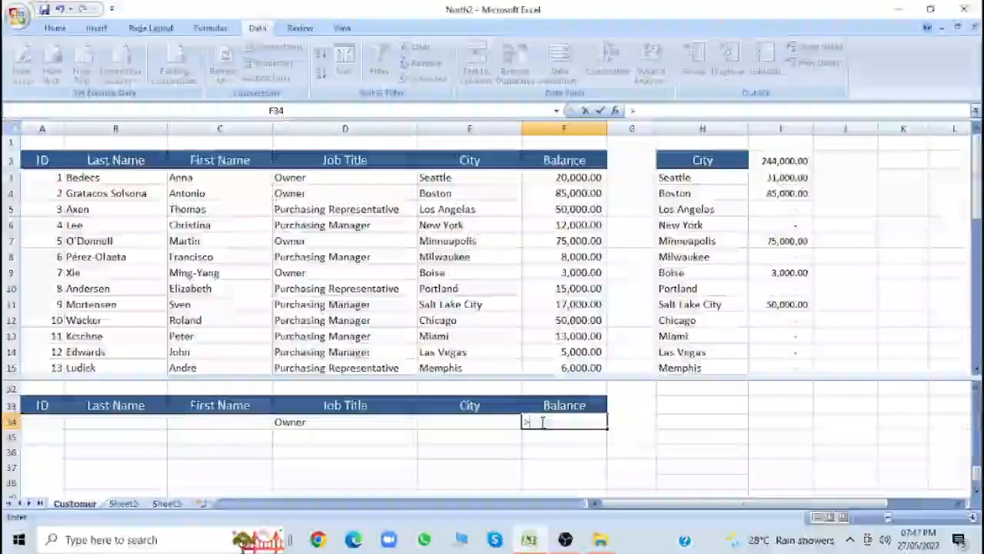
type(">50000")
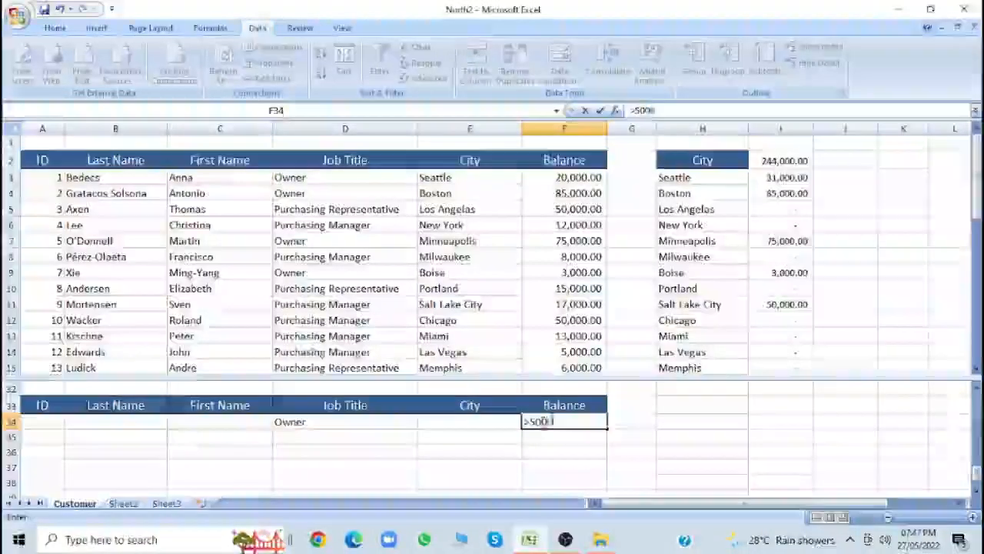
key("Return")
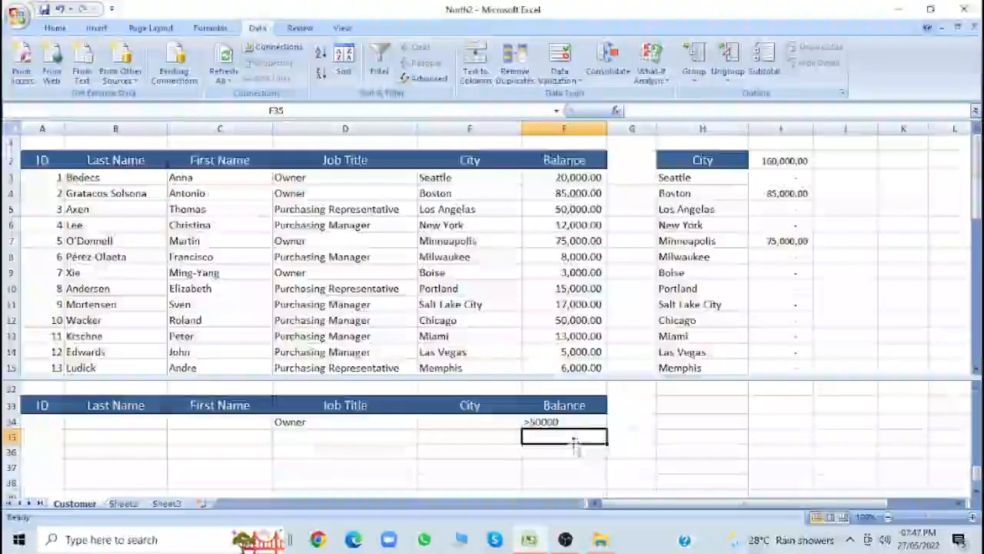
mouse_move(976, 199)
left_mouse_down()
mouse_move(977, 212)
mouse_move(977, 199)
left_mouse_up()
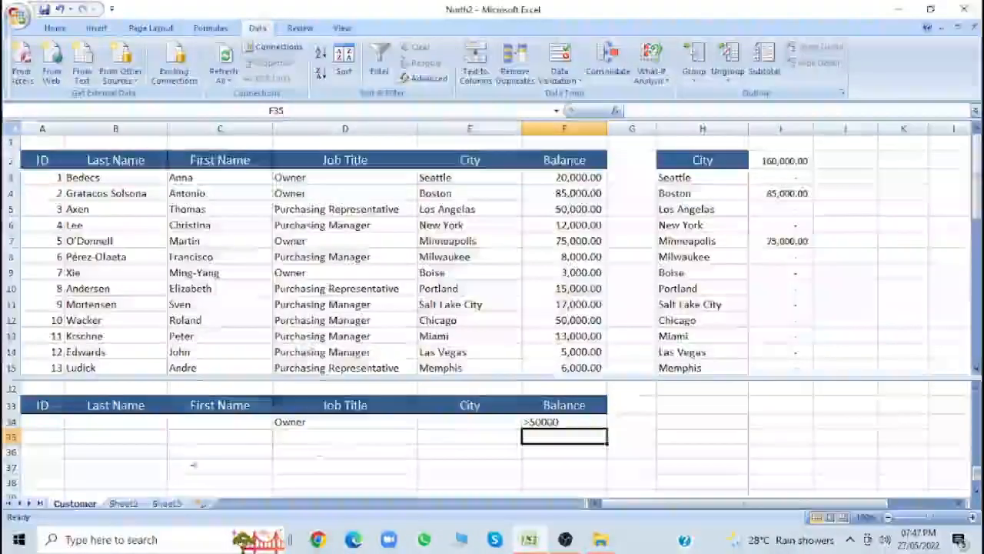
left_click(283, 420)
left_click(540, 421)
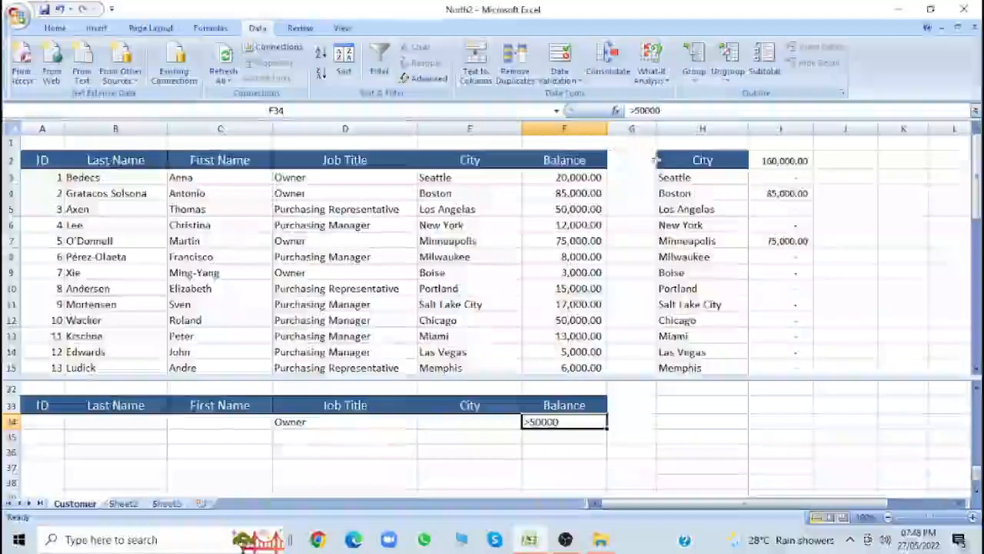
left_click(760, 162)
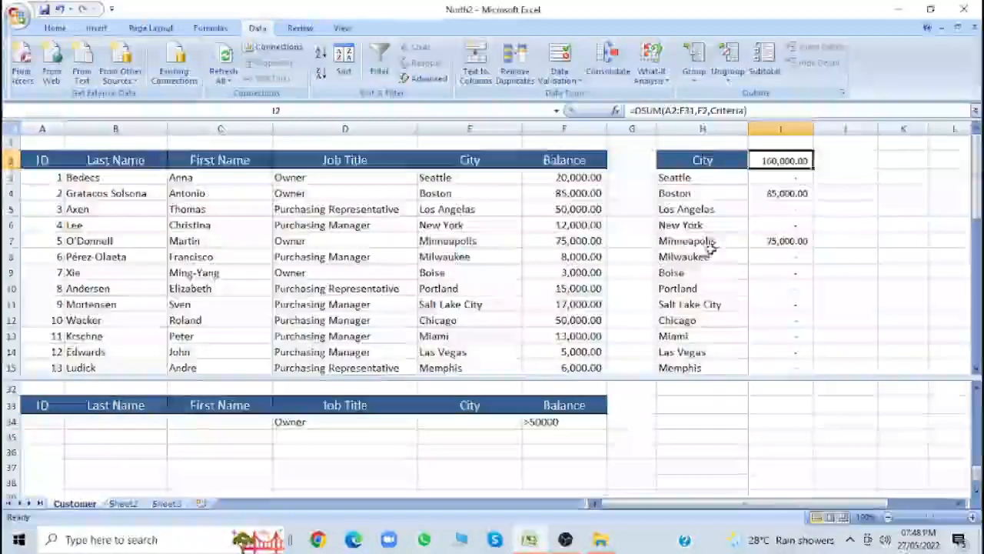